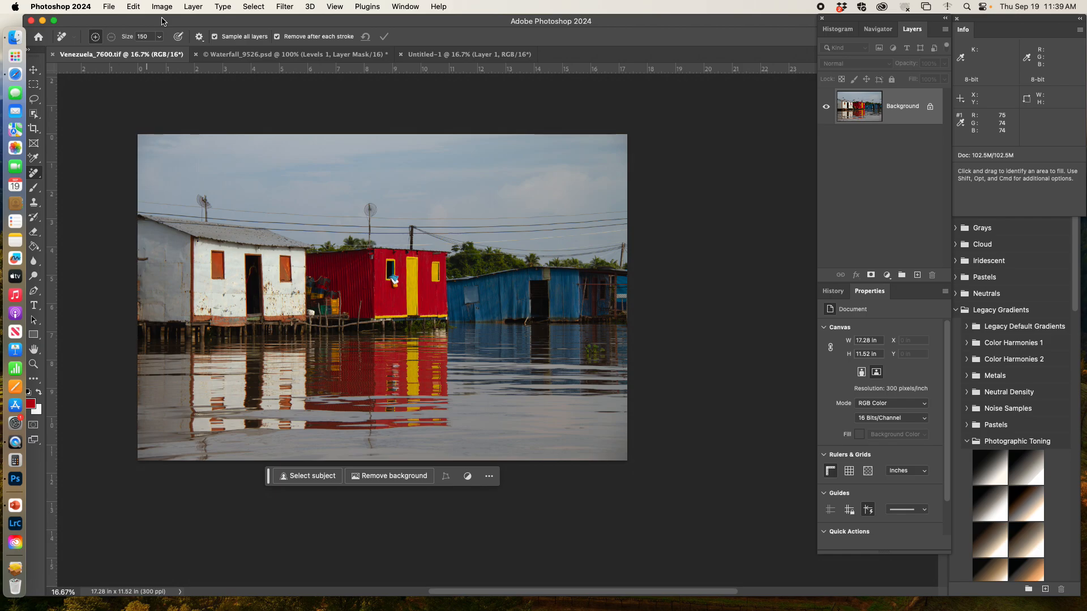
Resize the Venezuela_7600 image to 12 inches wide at 300 pixels/inch with Bicubic Sharper resampling.
key(super+alt+i)
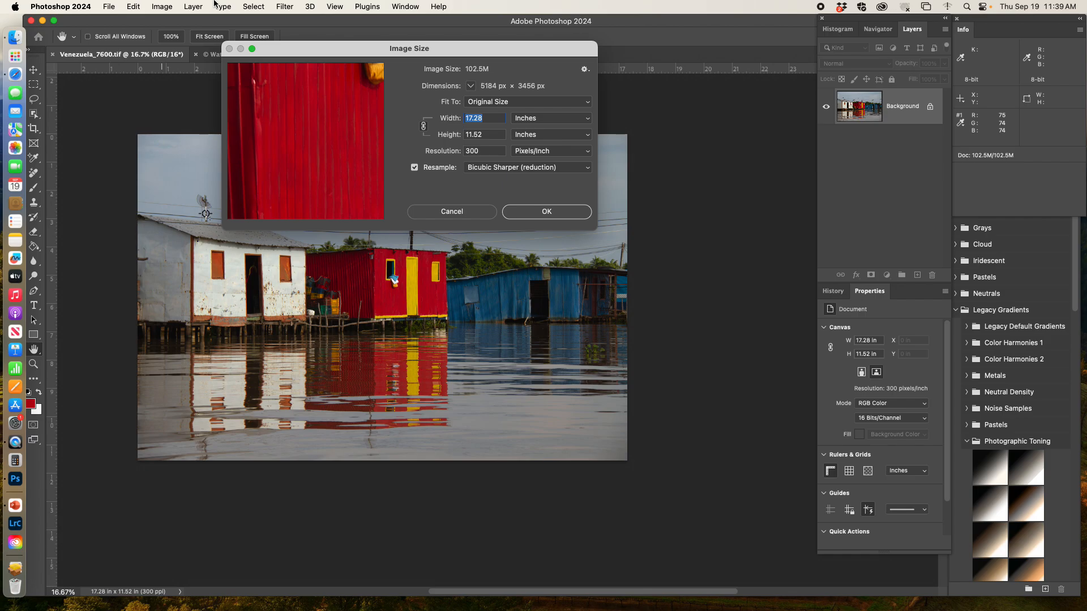
click(472, 211)
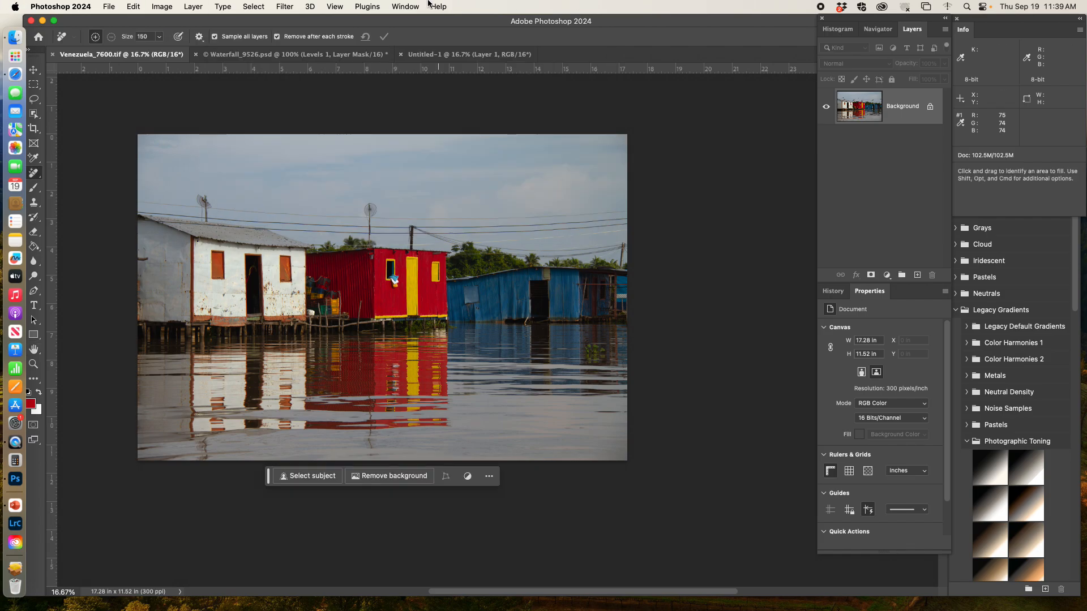
click(160, 9)
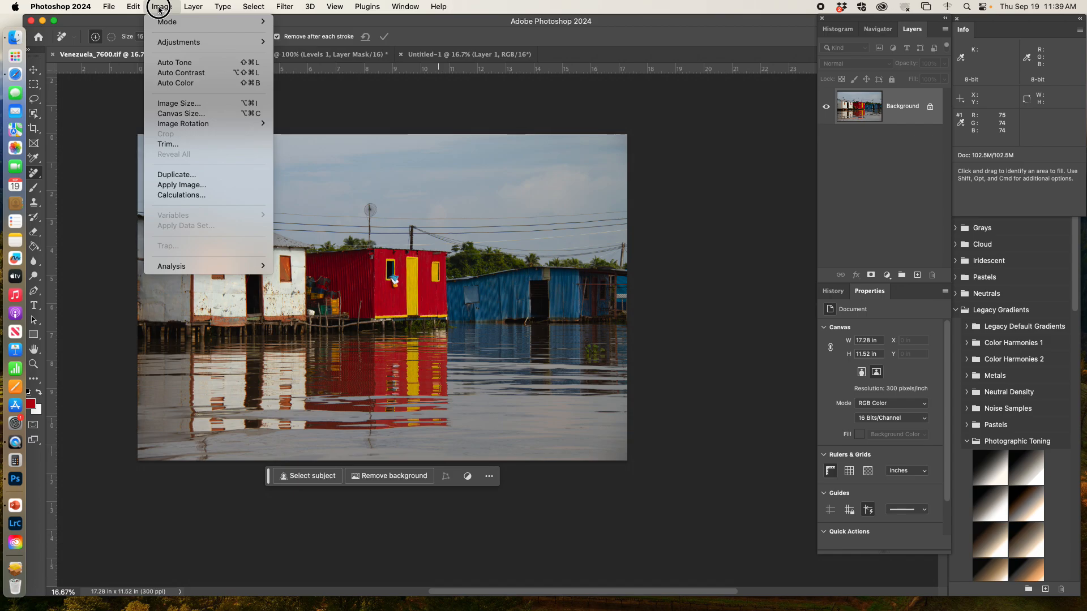
click(169, 107)
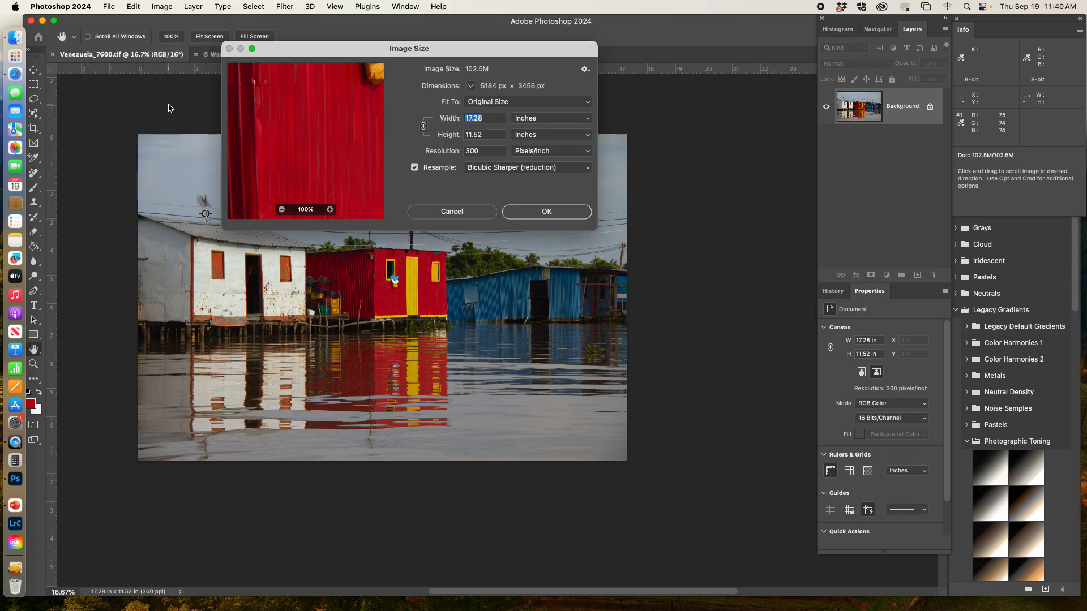
drag(364, 45, 497, 136)
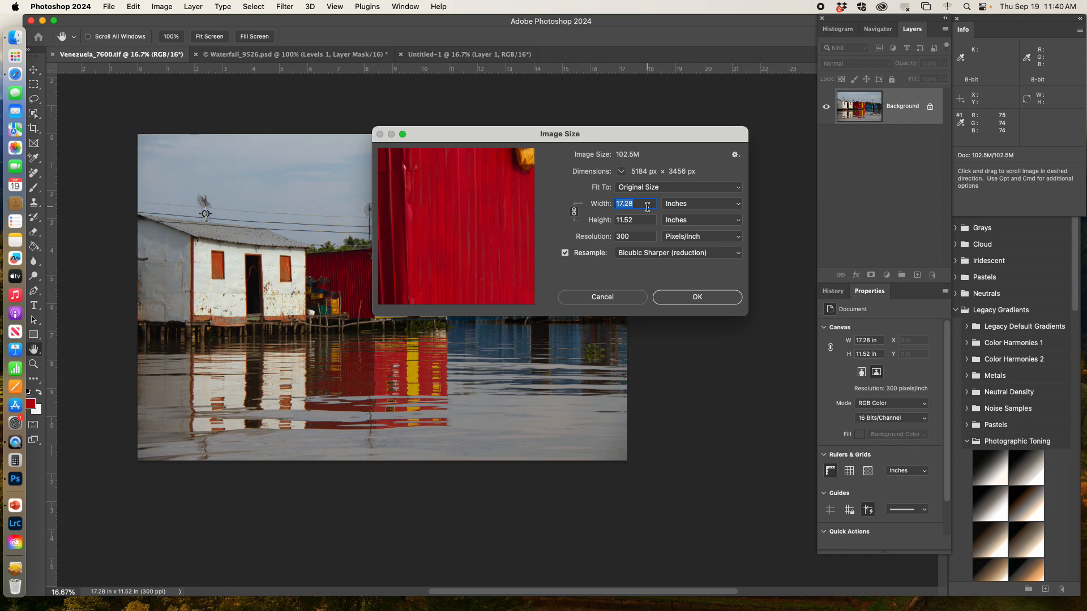
text(12)
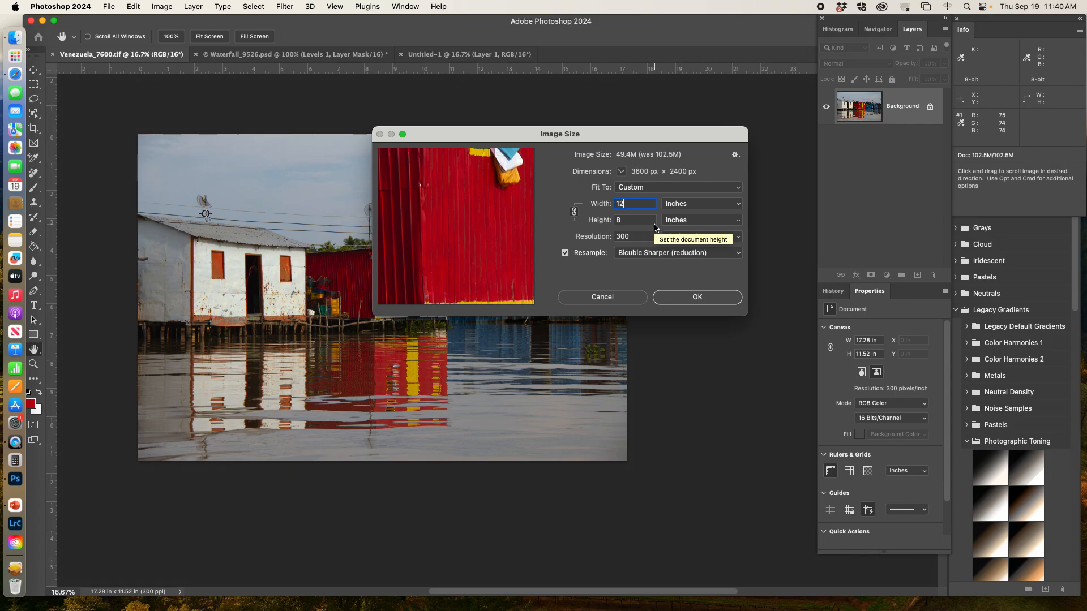
click(698, 297)
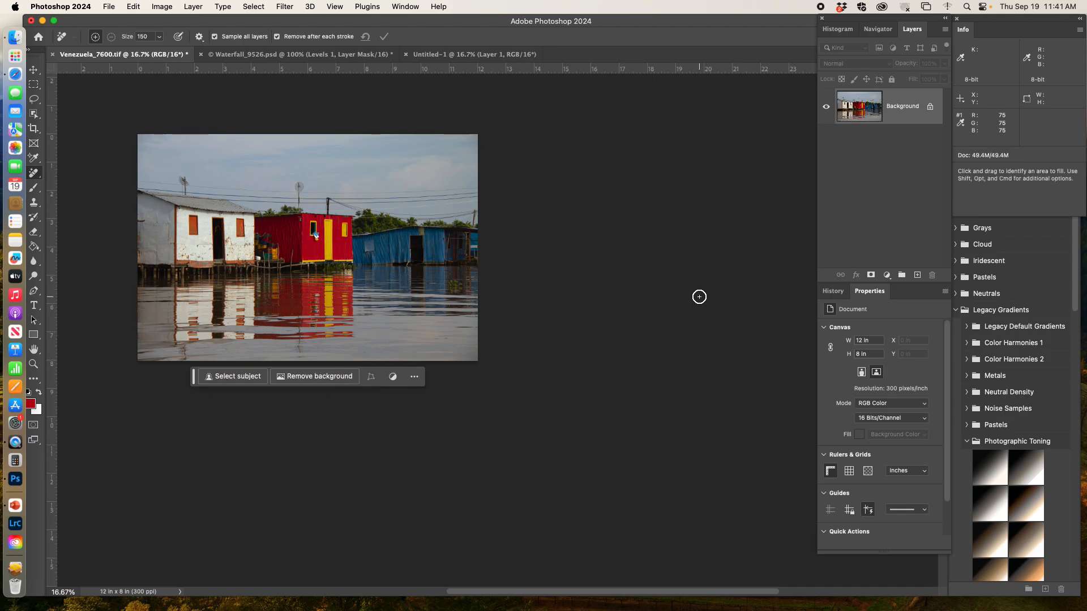
Close the Untitled-1 document and switch to the Waterfall_9526.psd document.
click(405, 54)
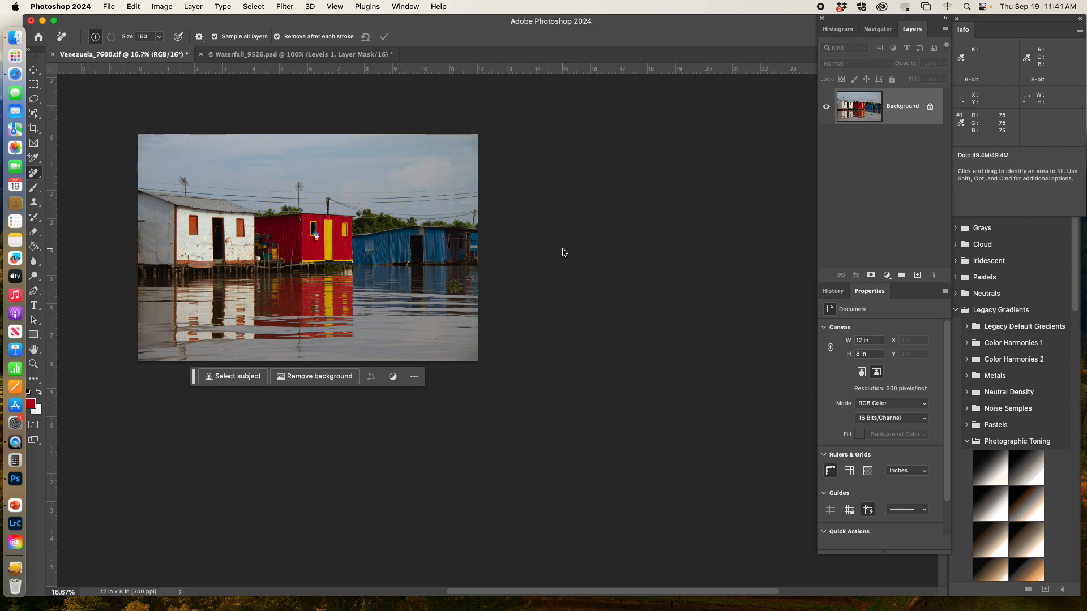
click(232, 52)
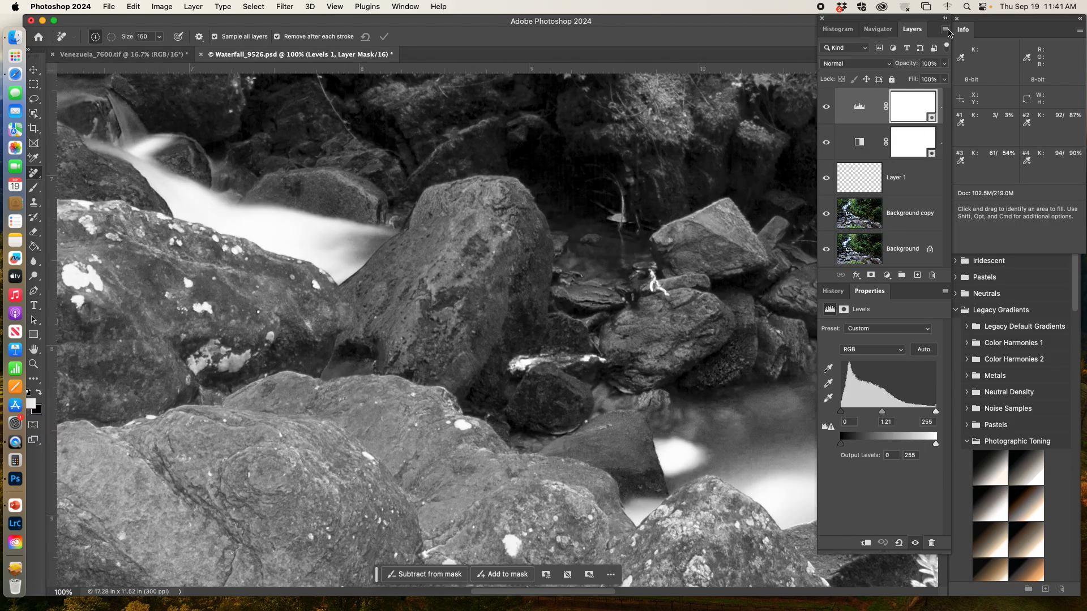
drag(889, 18, 851, 18)
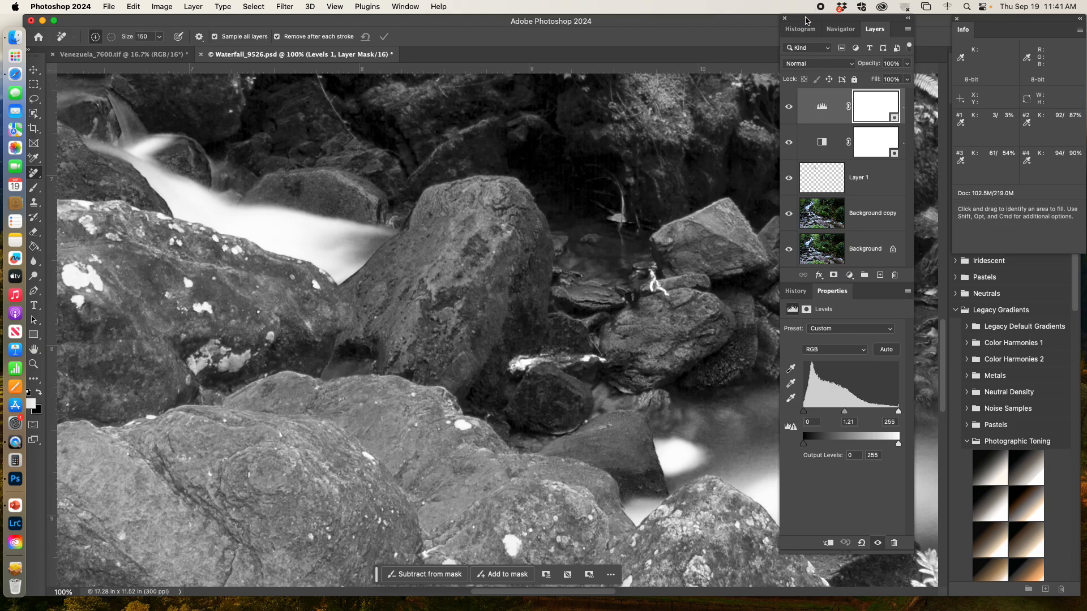
drag(805, 18, 841, 17)
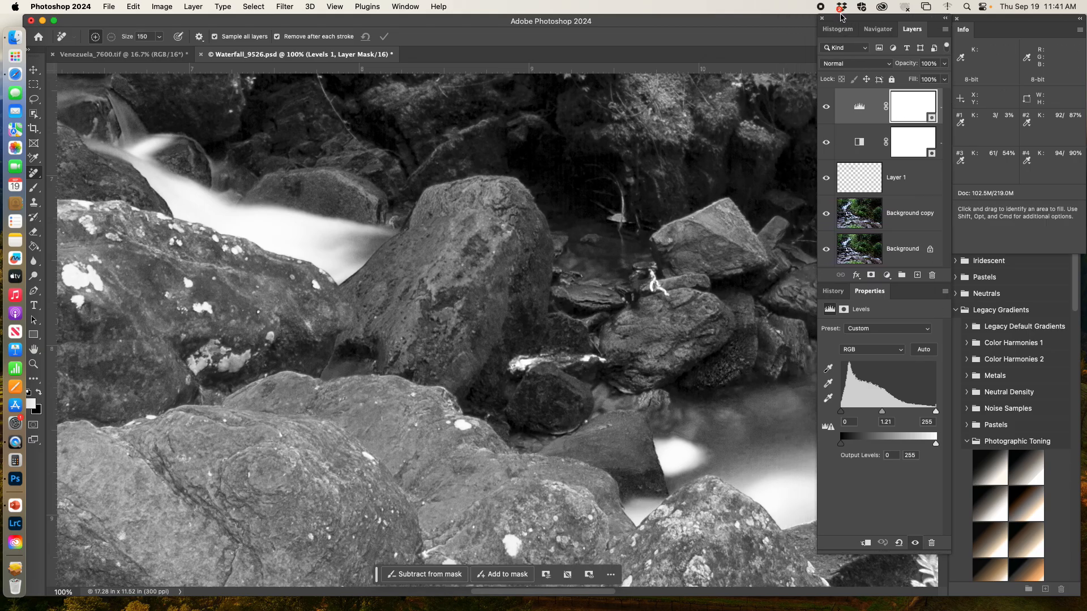
Flatten the Waterfall image's layers into a single background layer.
click(109, 6)
click(136, 124)
click(193, 7)
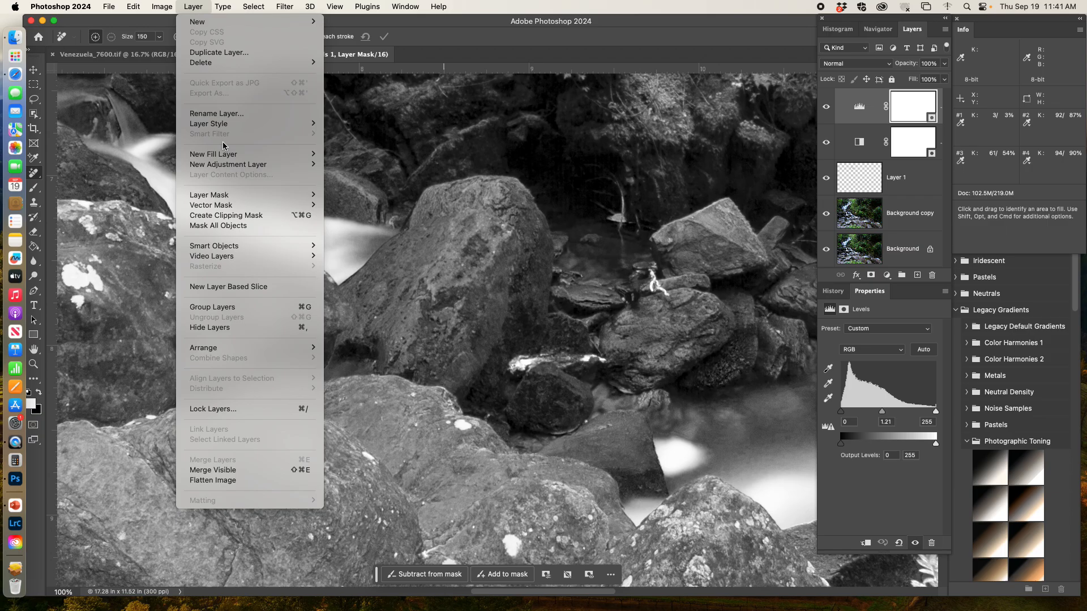
click(280, 480)
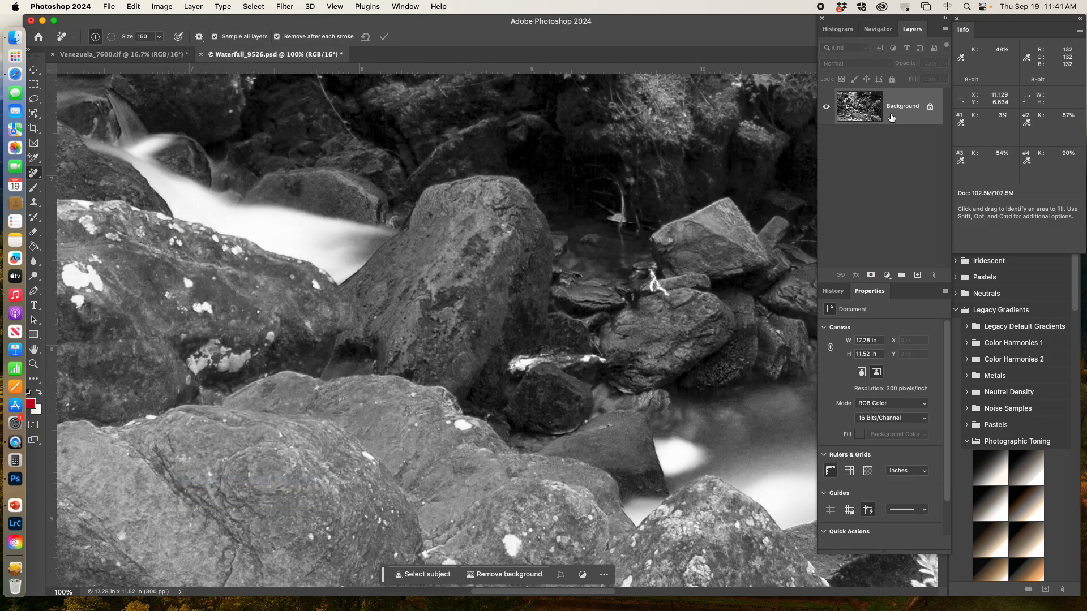
click(108, 7)
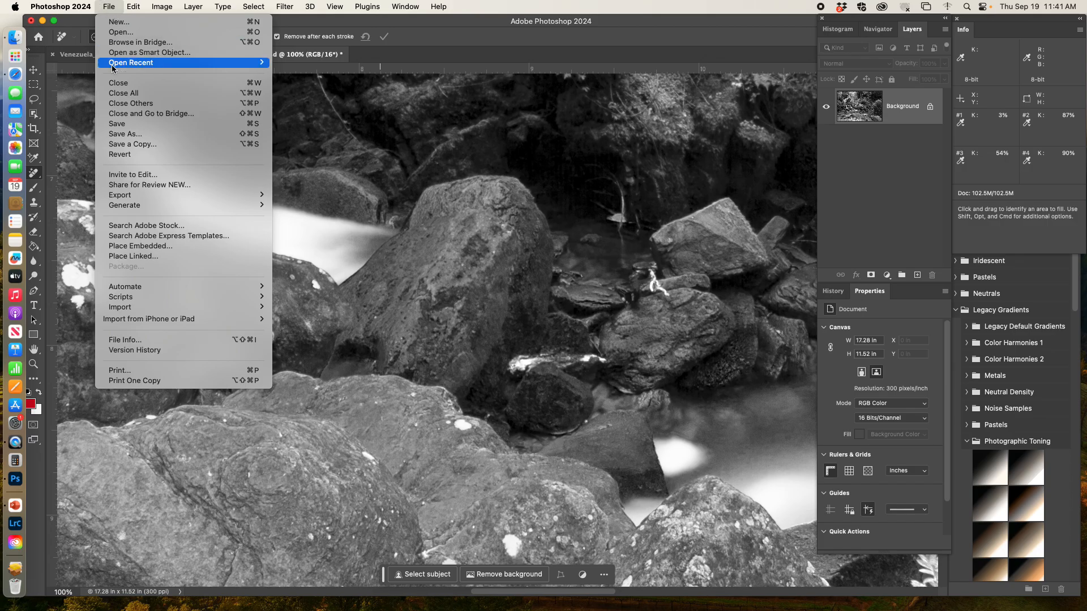
click(128, 135)
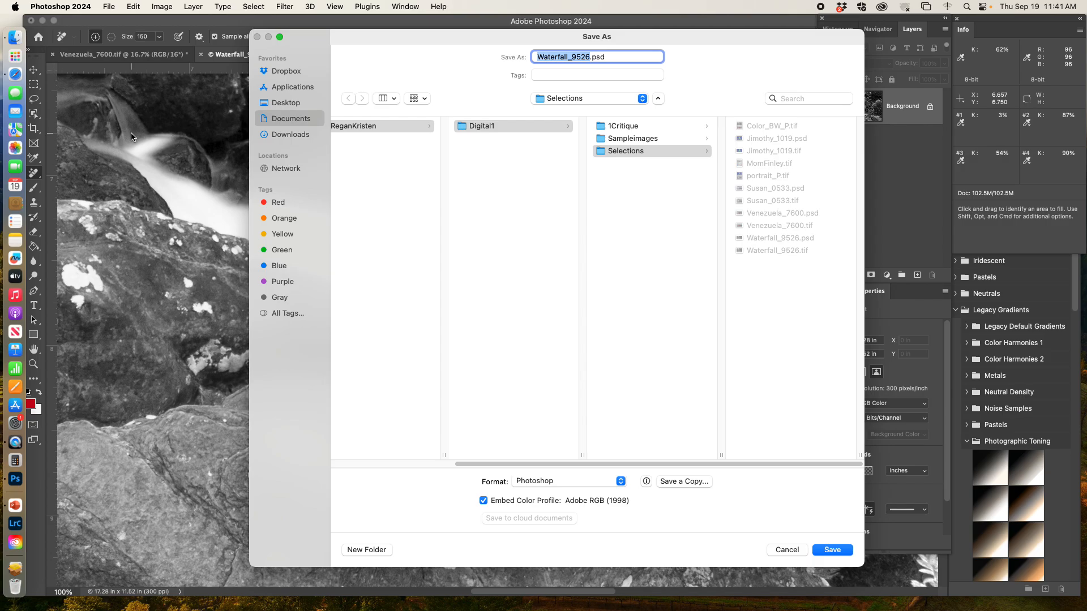
drag(305, 35, 319, 127)
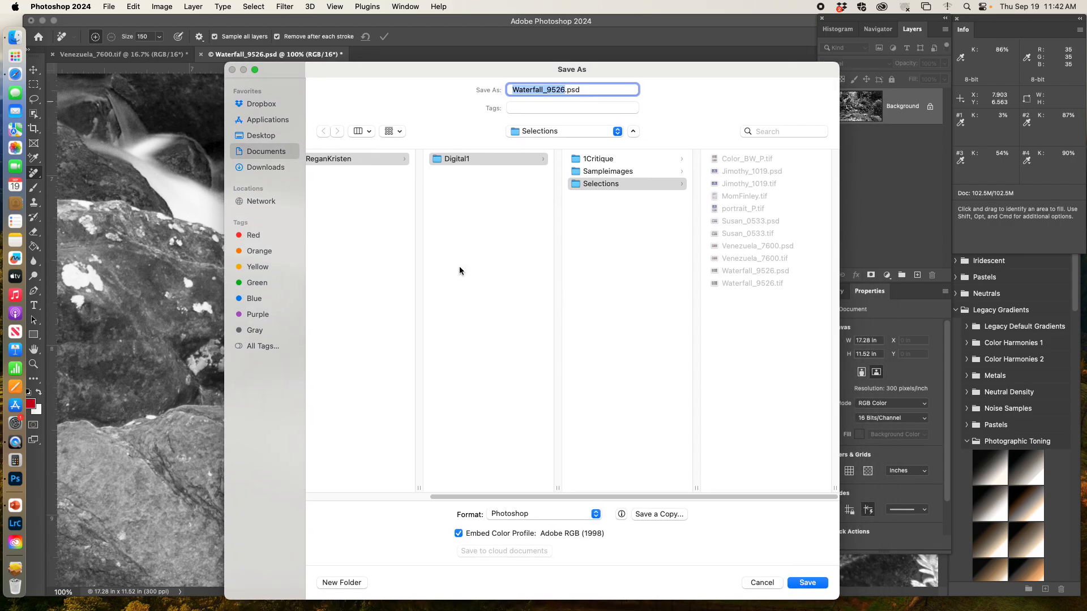
click(759, 582)
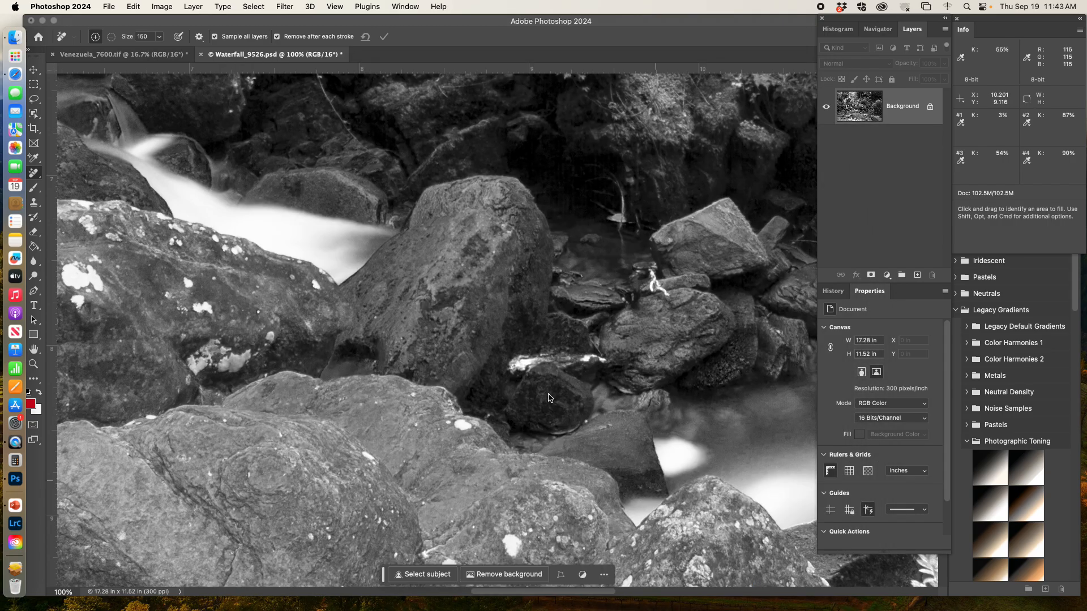
click(111, 8)
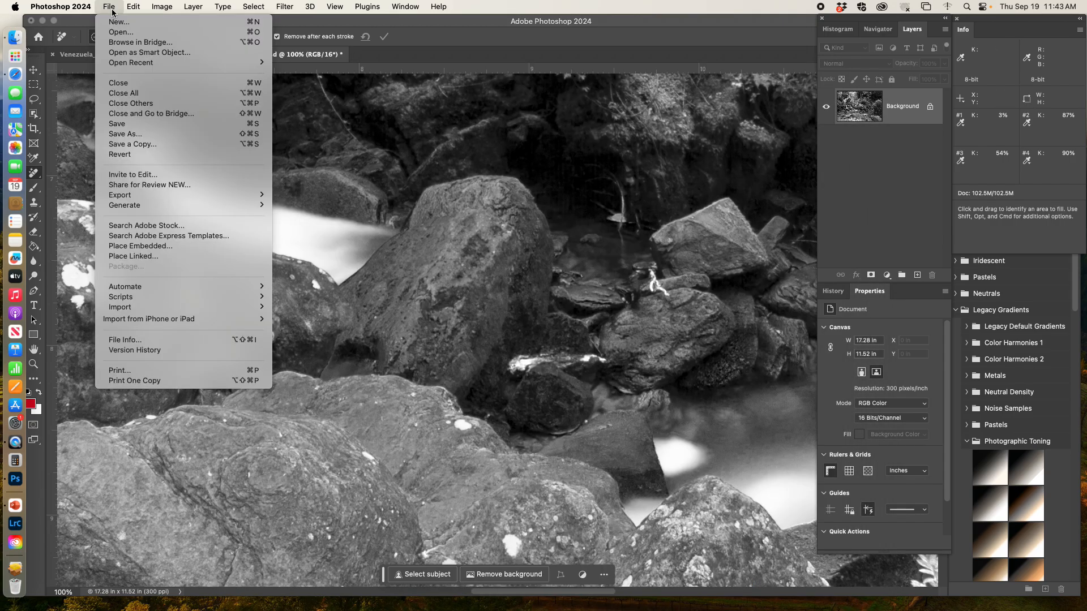
click(173, 144)
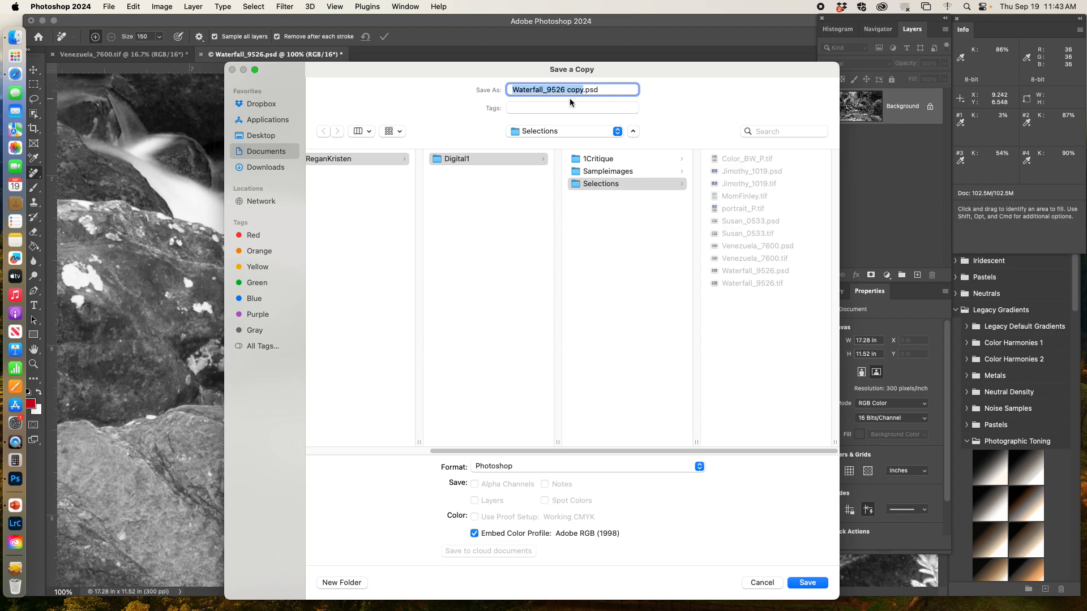
click(680, 465)
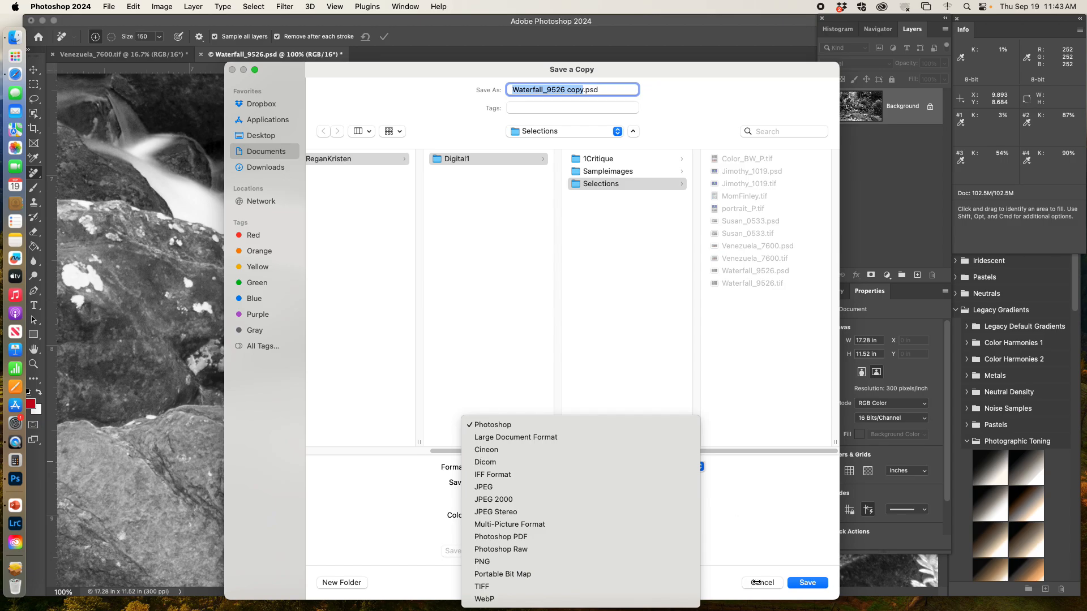
key(Escape)
key(Escape)
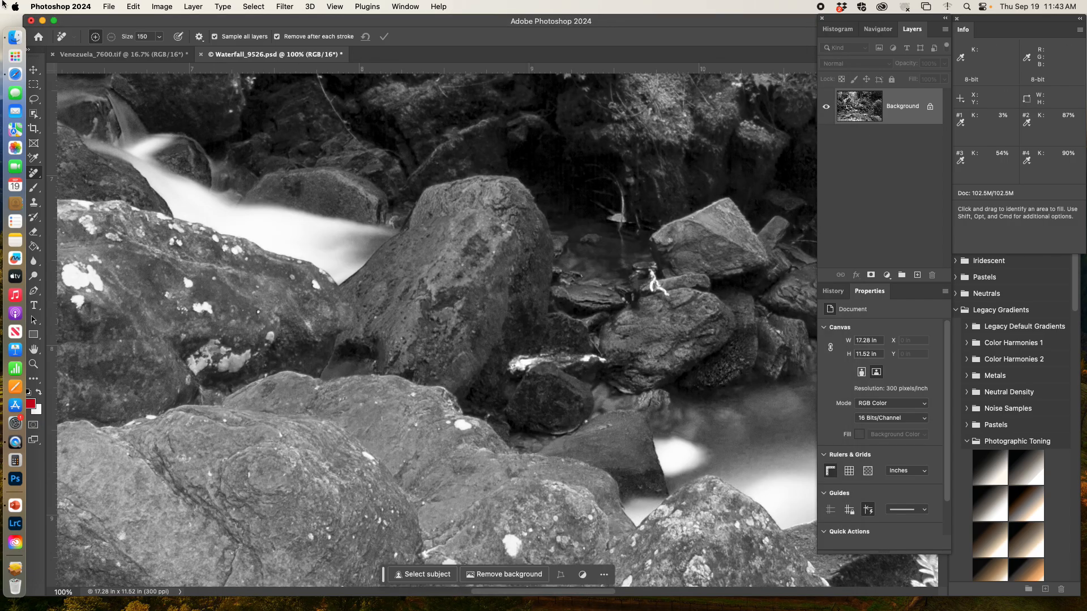
Save the flattened image as Waterfall_9526.tif in TIFF format, replacing the existing file, with no image compression.
click(109, 7)
click(135, 132)
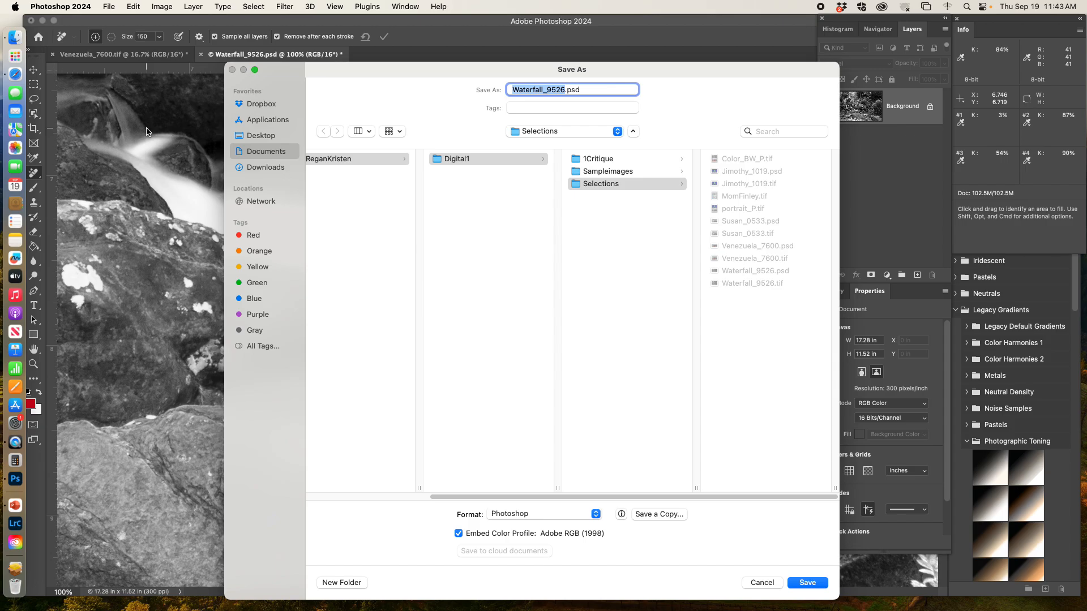
click(531, 515)
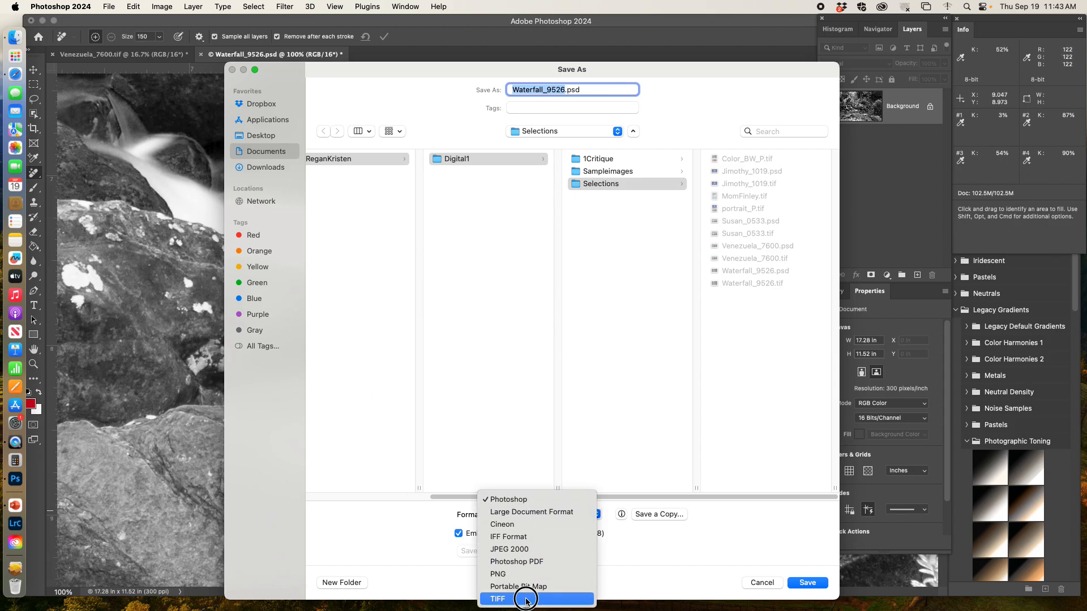
click(526, 599)
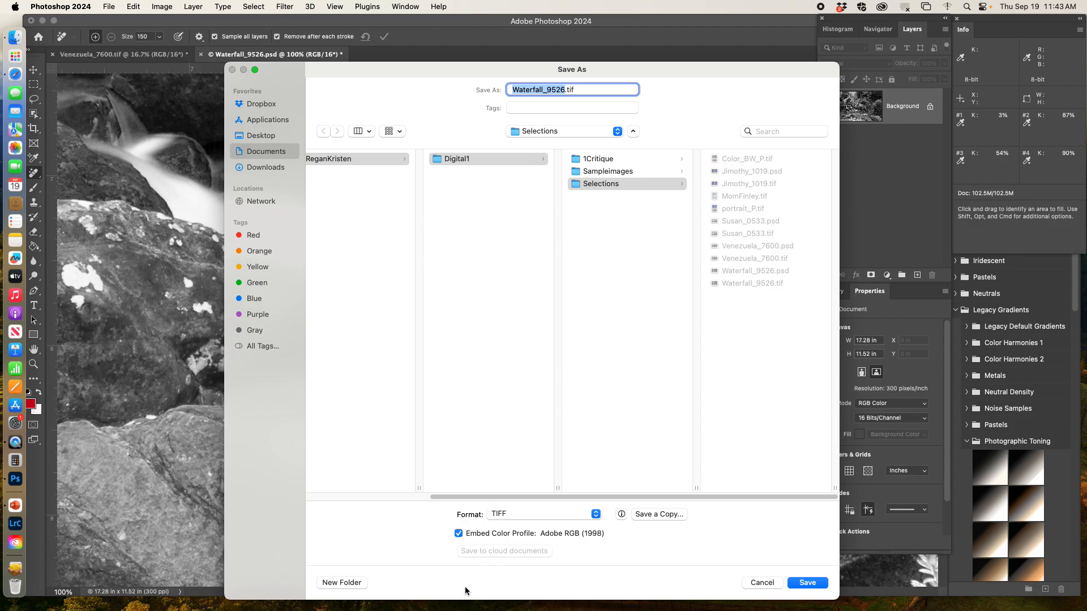
click(804, 584)
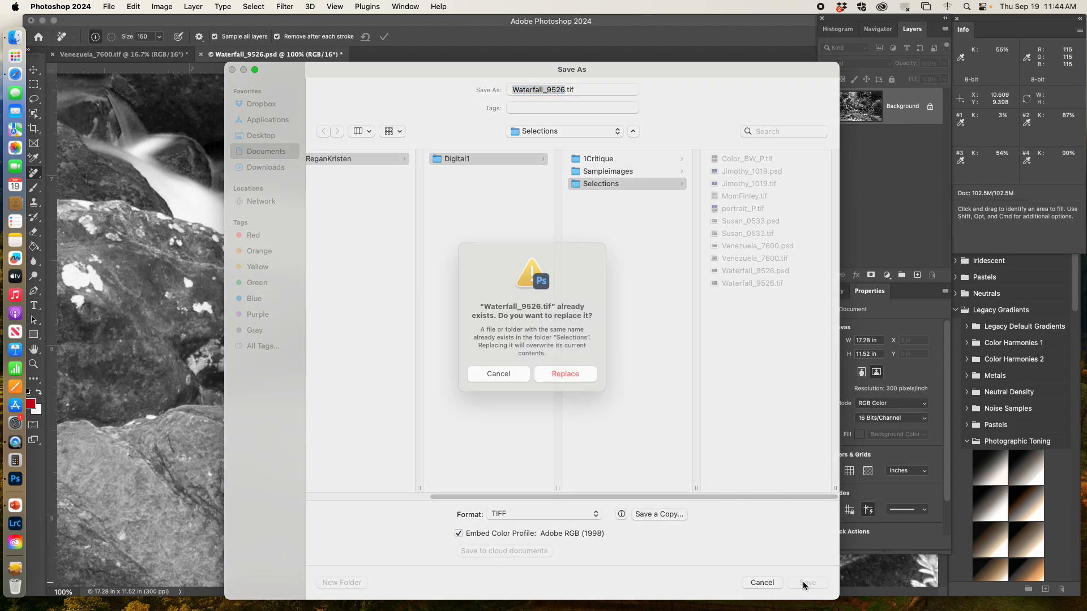
click(566, 388)
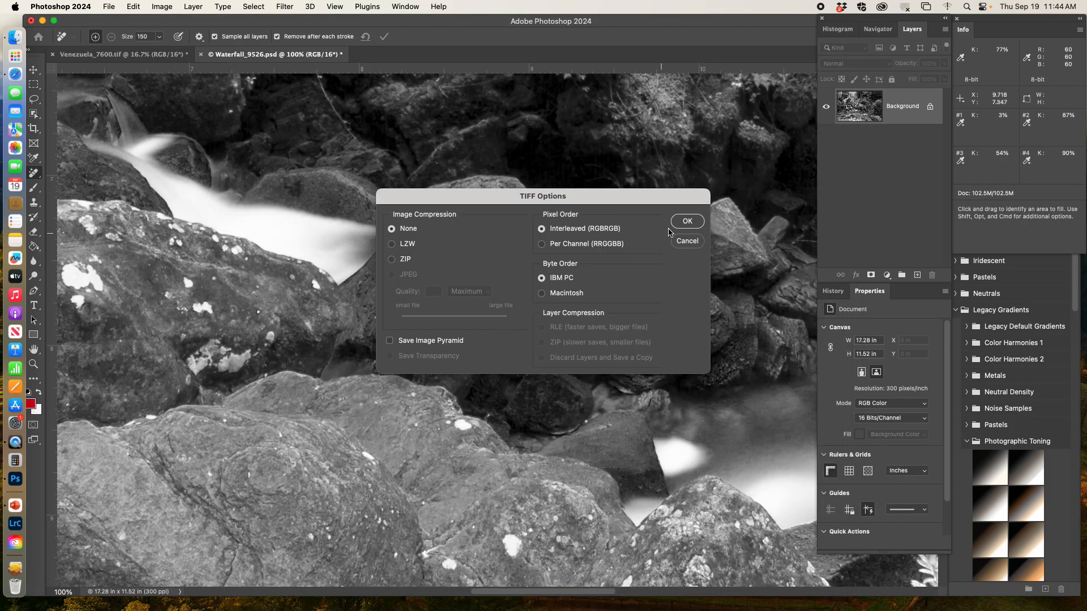
click(687, 221)
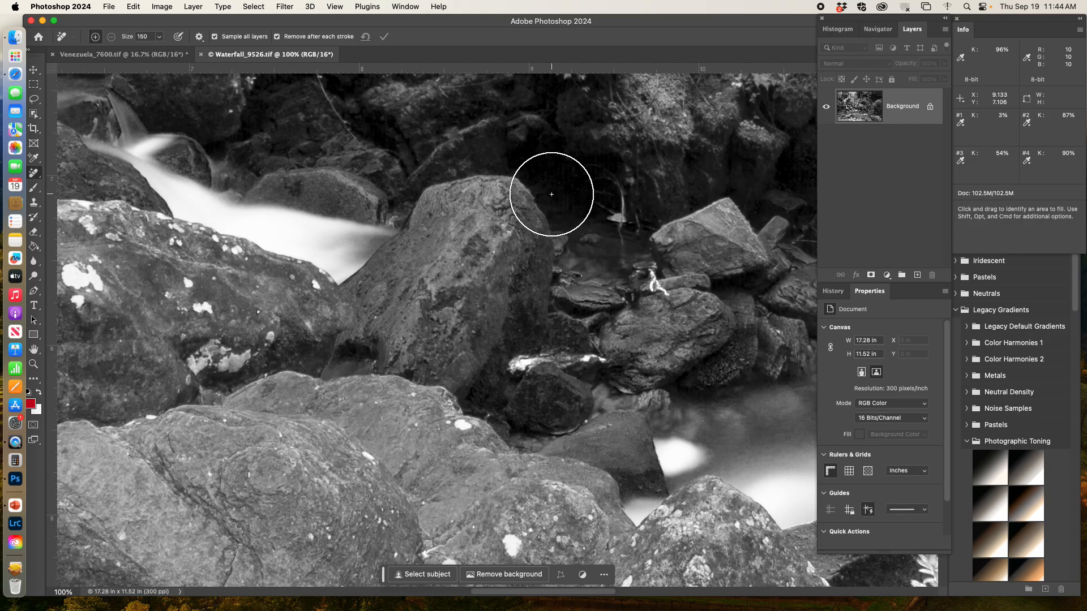
Resize the Waterfall image to 12 inches wide.
key(super+alt+i)
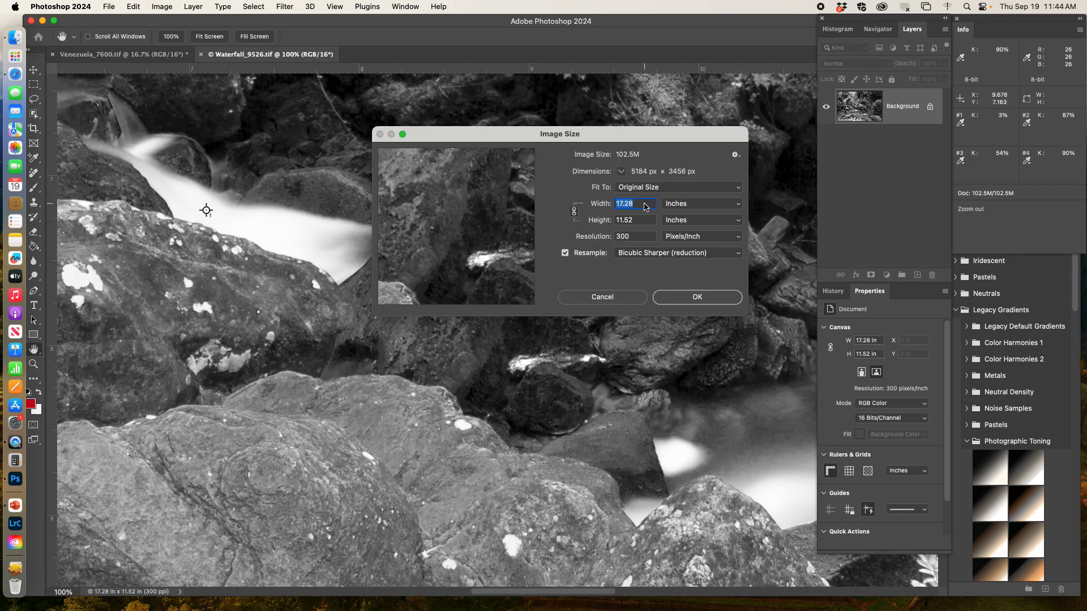
text(12)
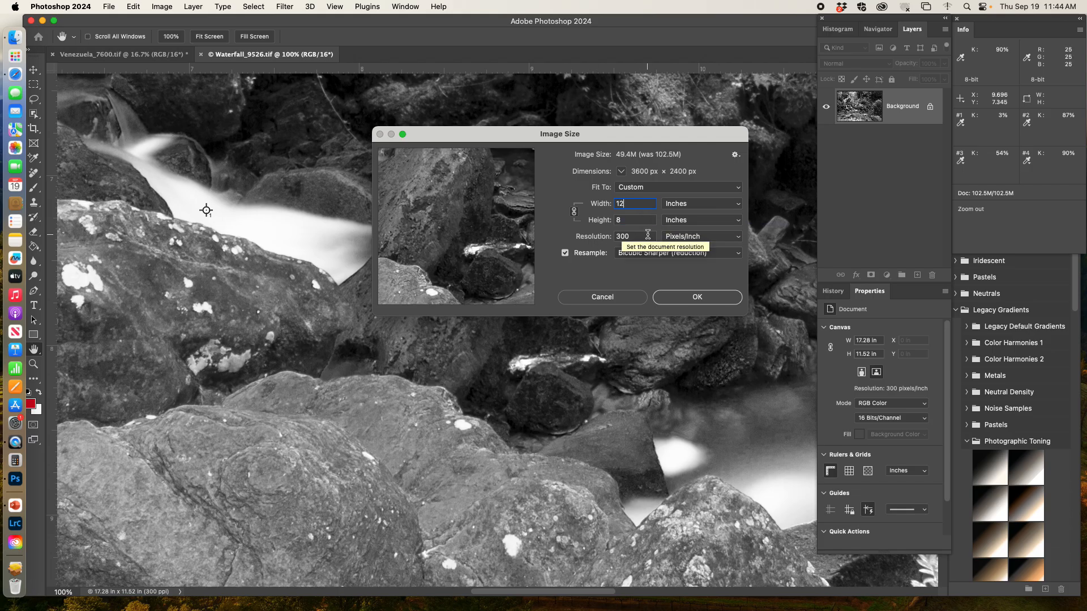
key(Return)
Revert the Waterfall image to its last saved version.
key(j)
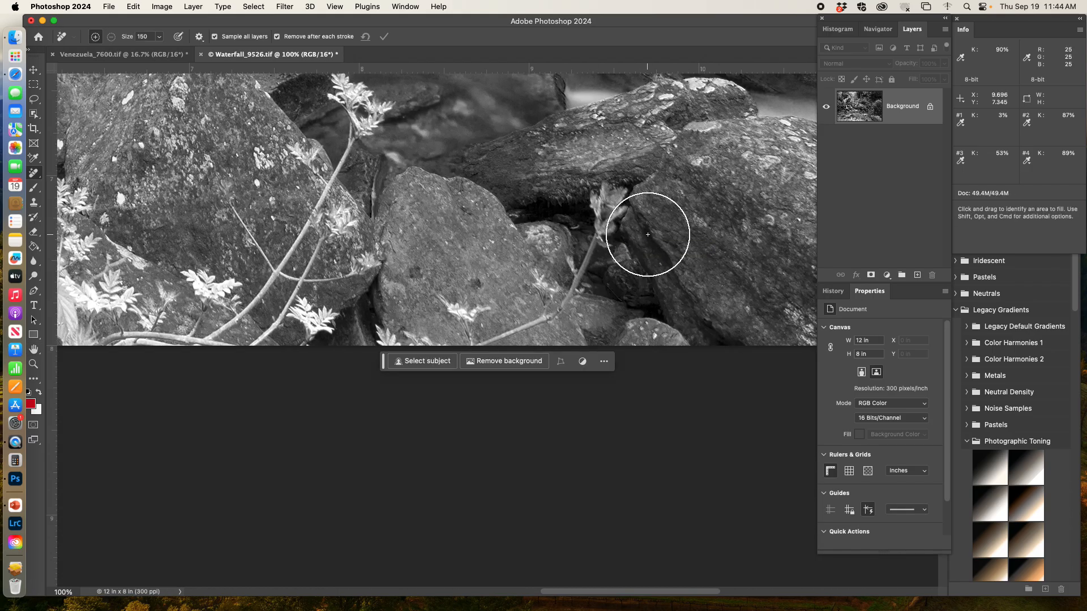
key(super+minus)
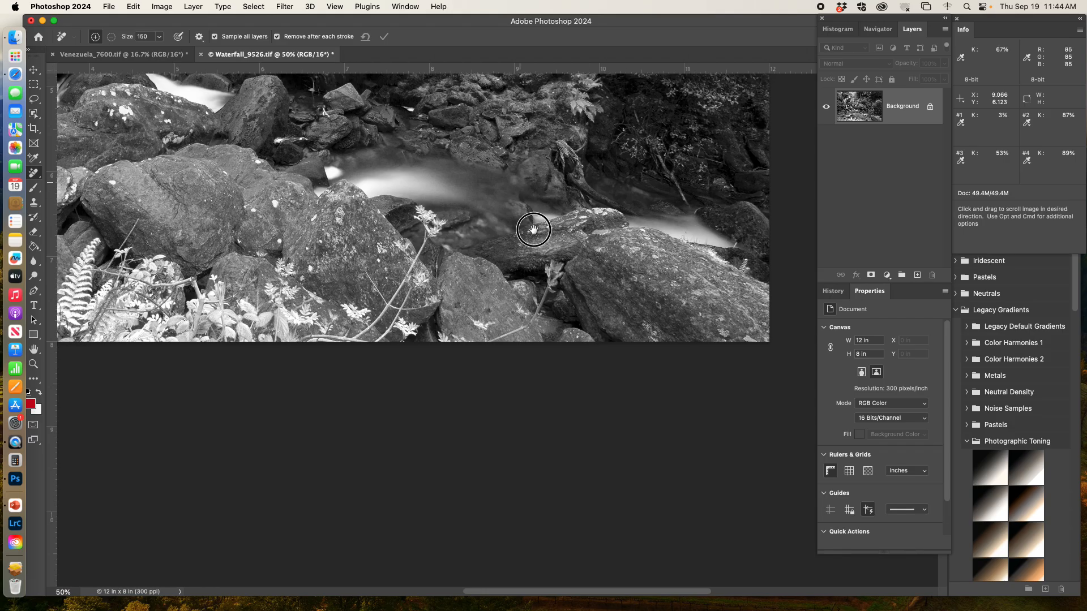
key(super+0)
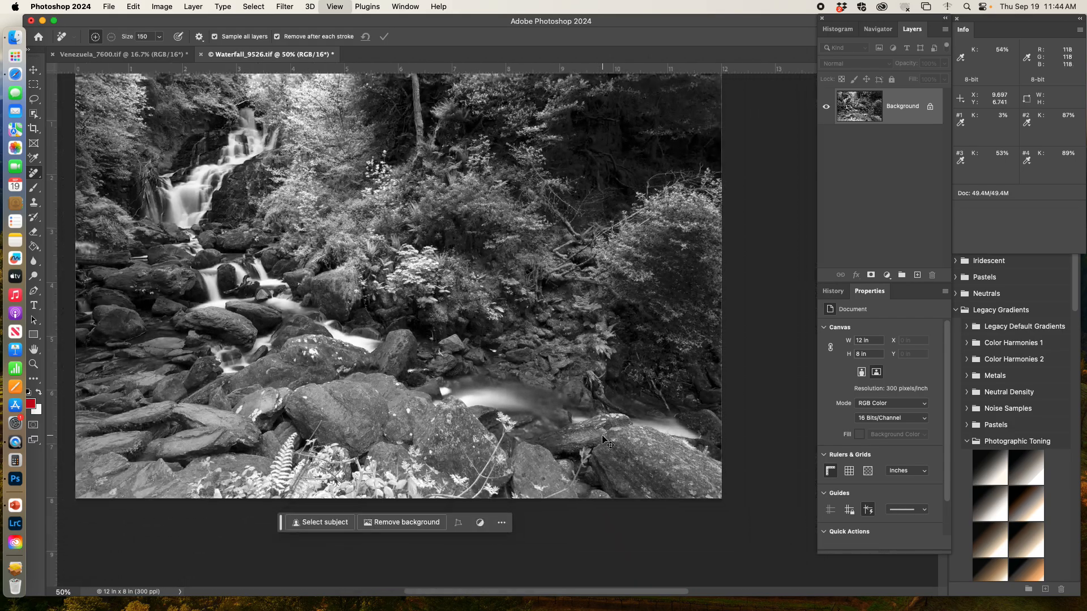
key(super+minus)
key(super+minus)
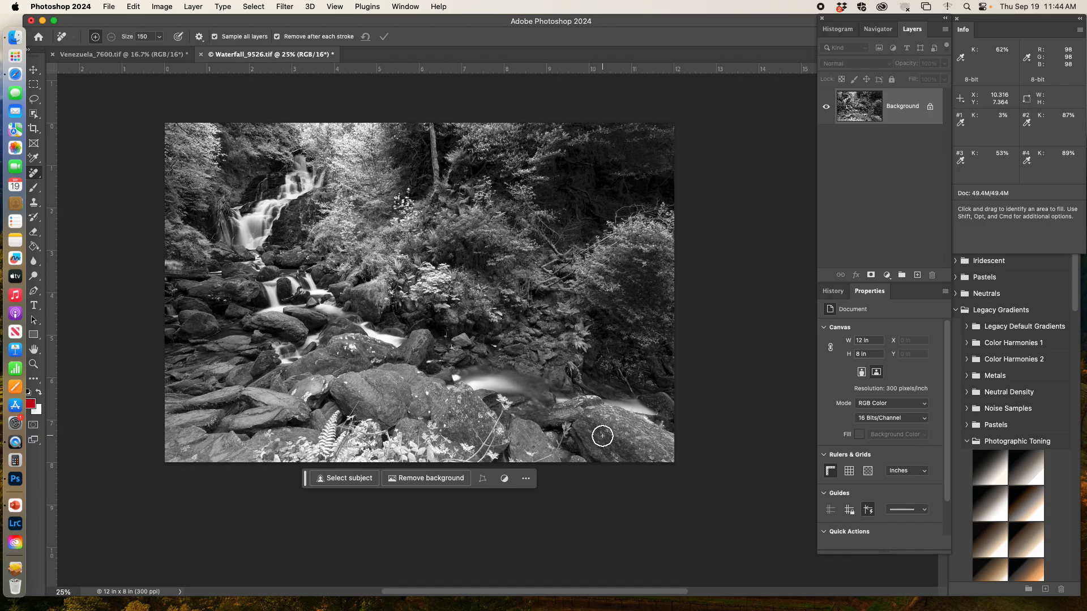
key(F12)
Try resizing the Waterfall image to 12 inches wide without constrained proportions, then undo the resize.
key(super+alt+i)
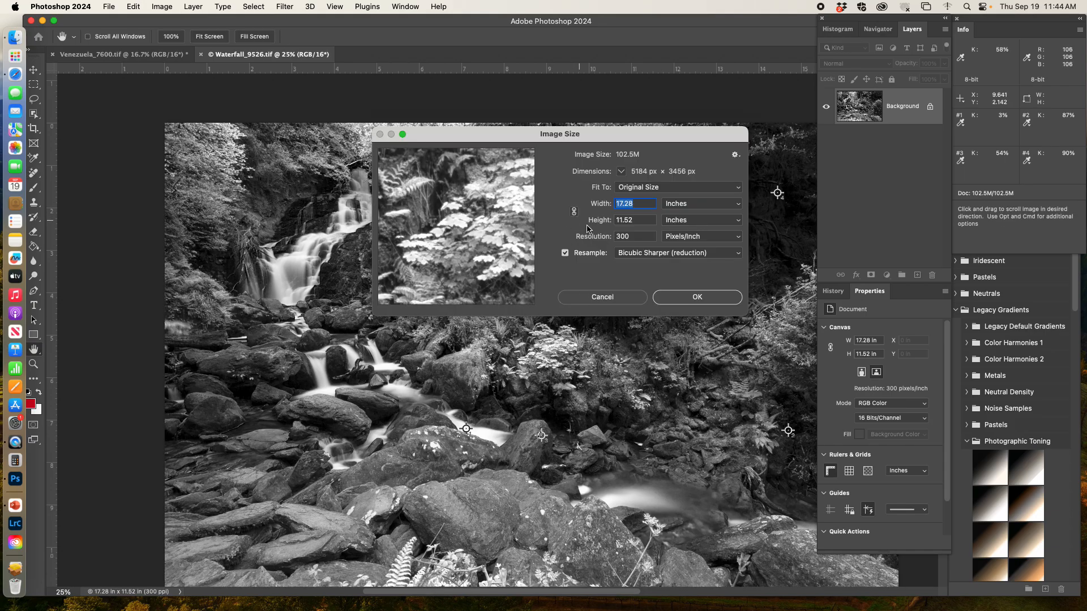
text(12)
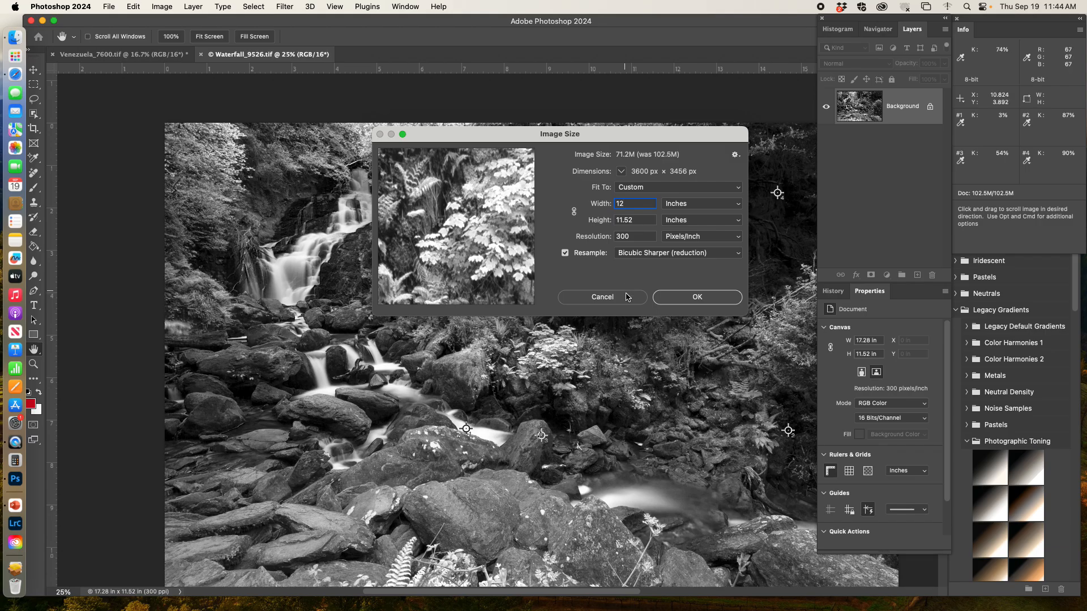
click(695, 295)
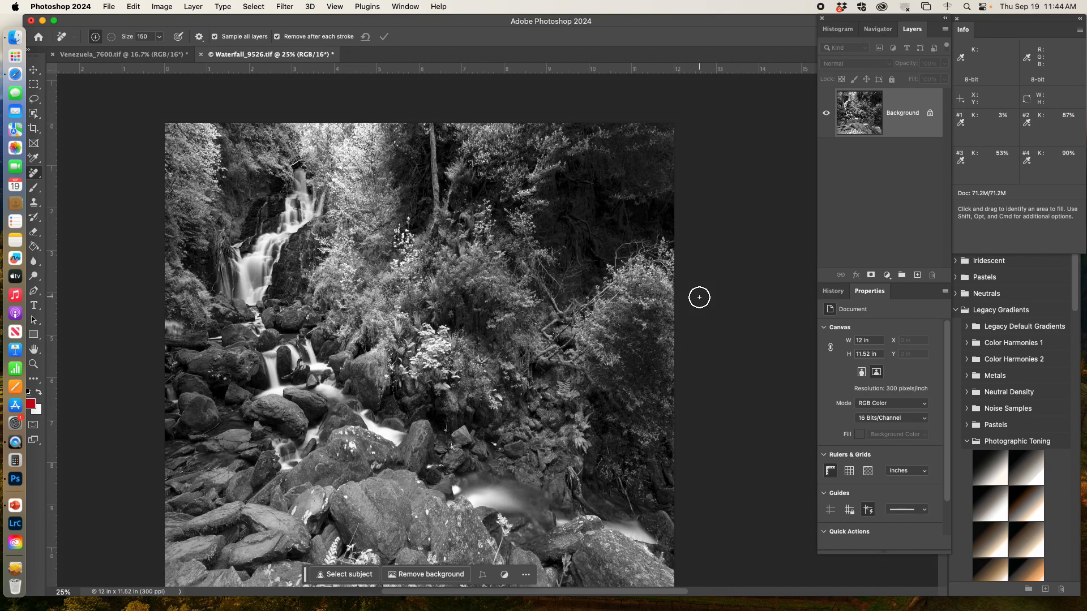
key(super+minus)
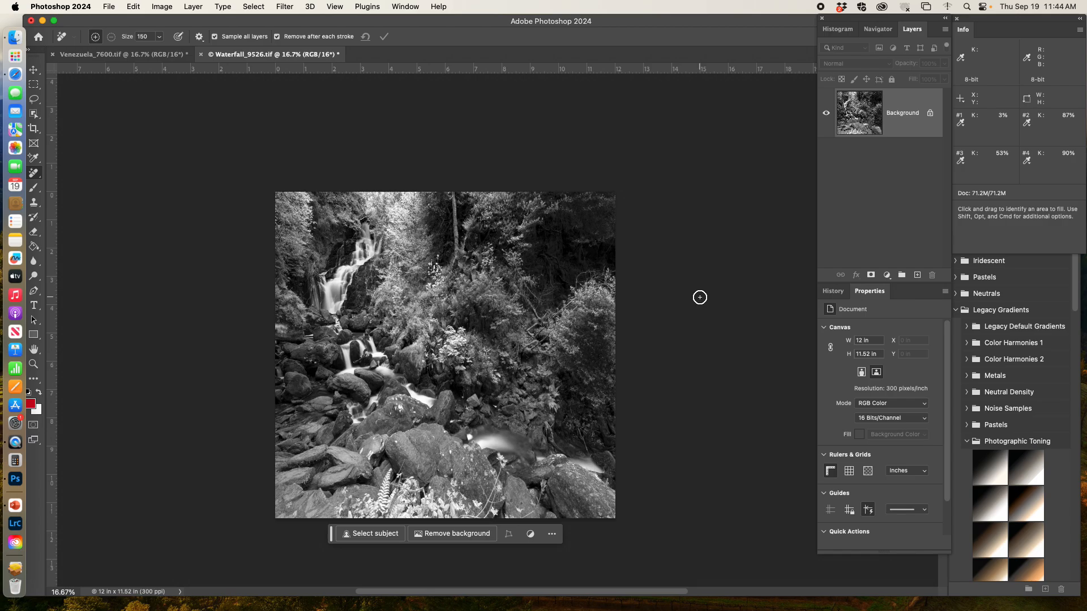
key(super+z)
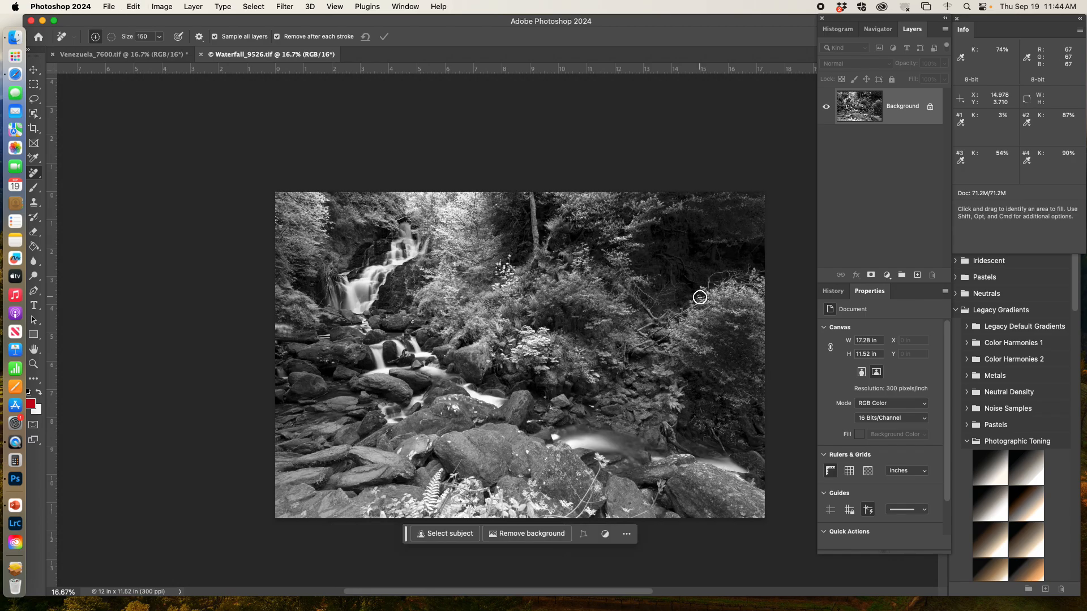
Resize the Waterfall image to 12 inches wide with width and height proportions linked.
key(super+alt+i)
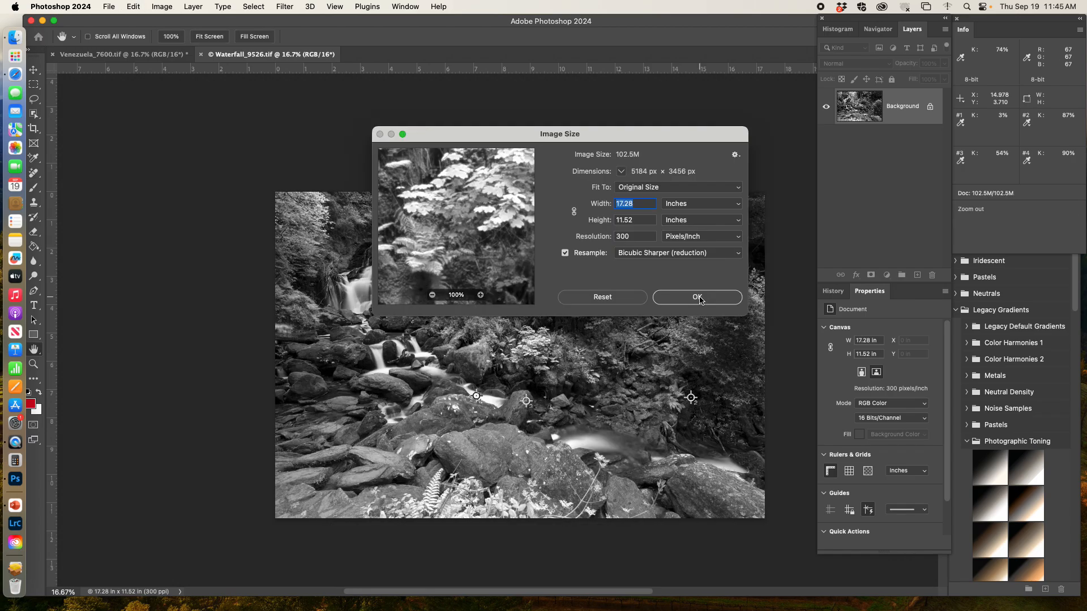
click(574, 213)
text(12)
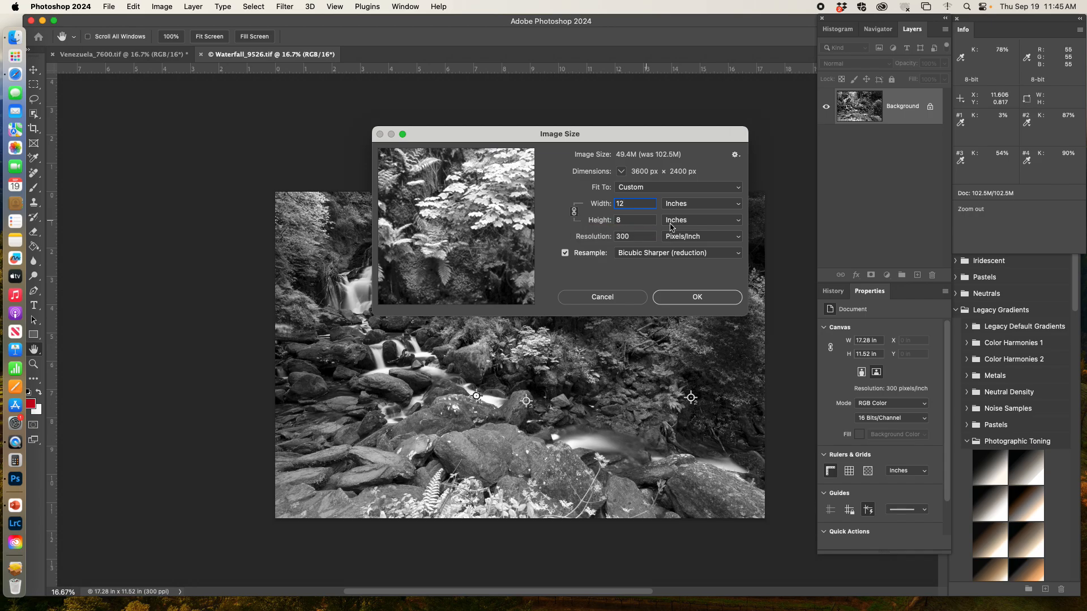
click(698, 298)
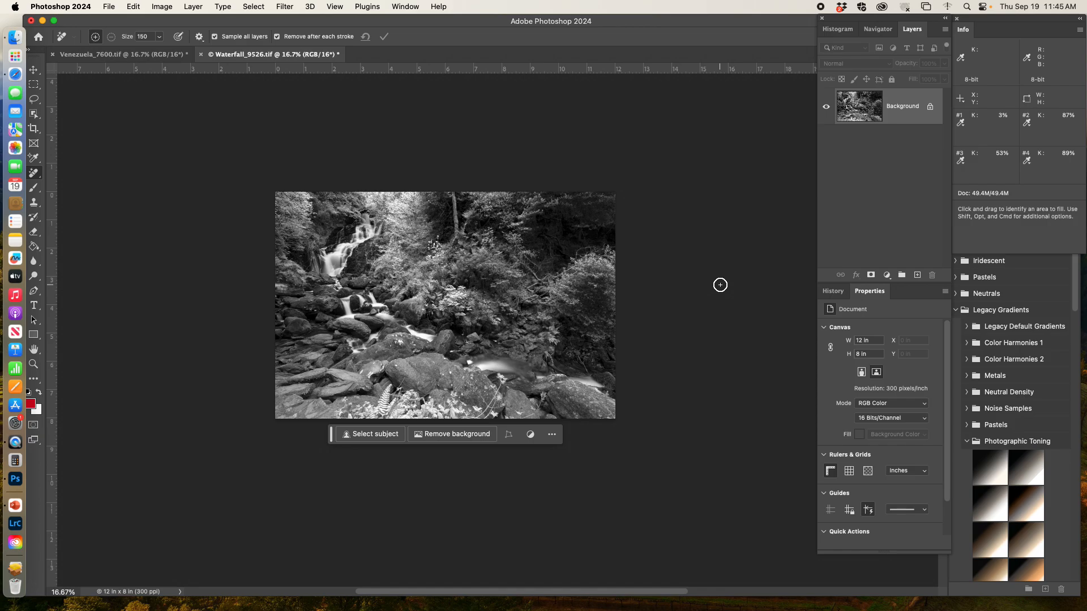
Start a new document sized 12 by 18 inches at 300 pixels/inch.
click(110, 8)
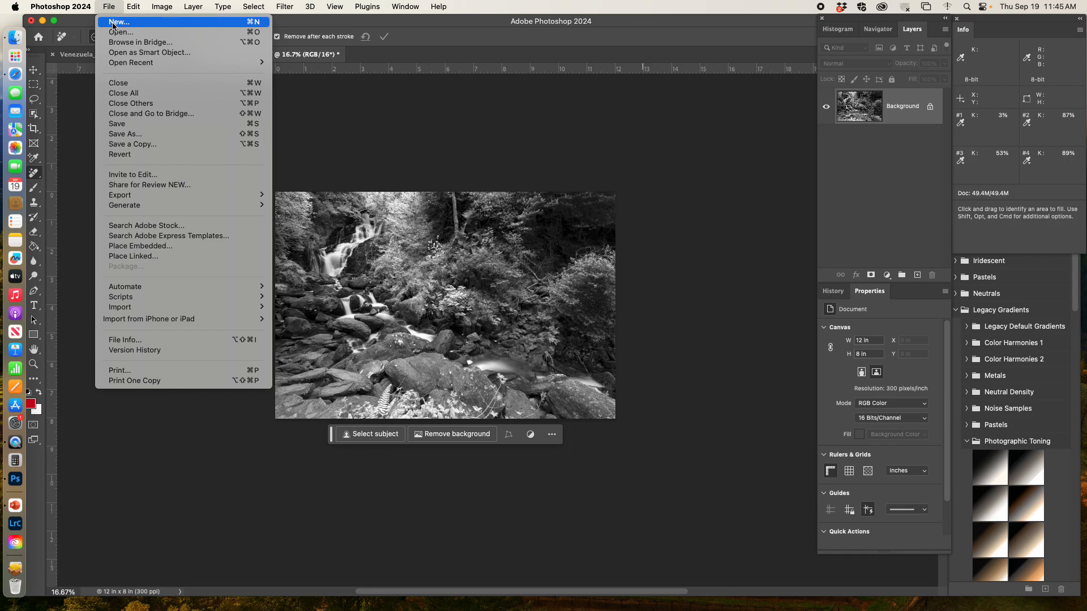
click(113, 23)
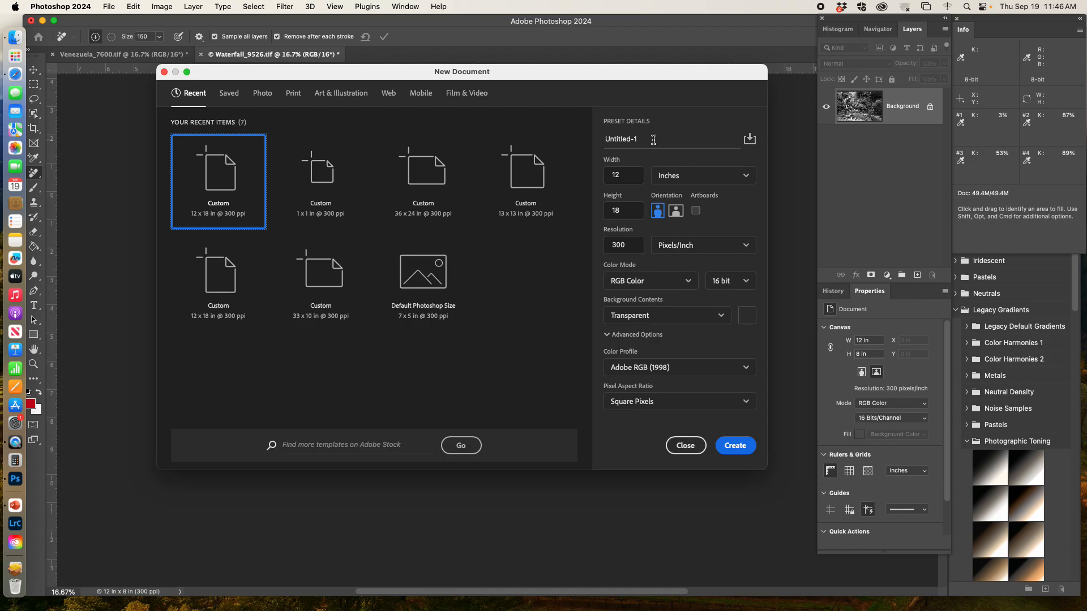
click(632, 176)
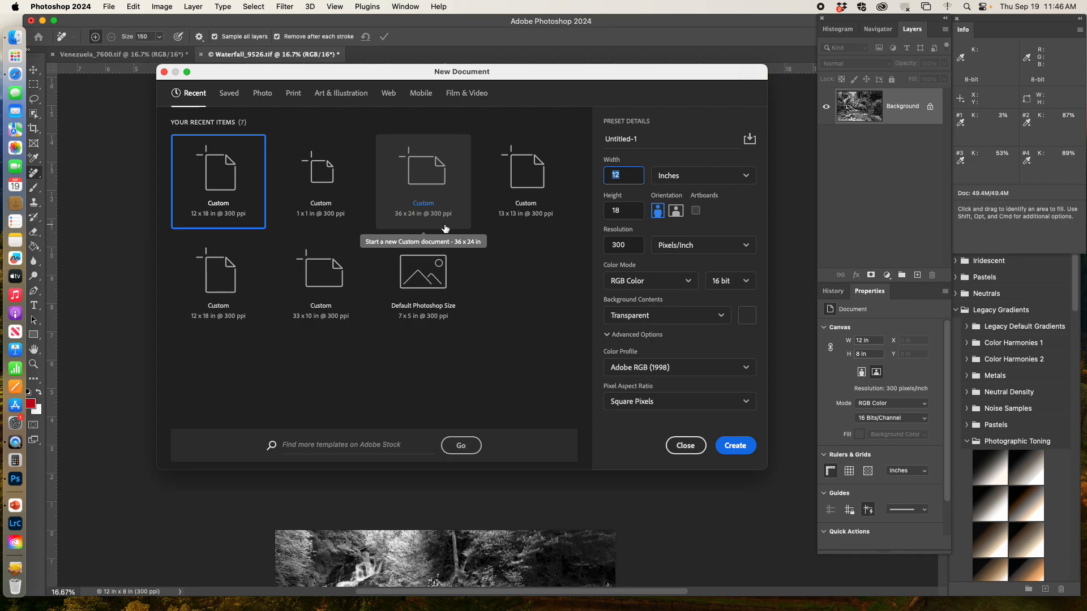
click(640, 171)
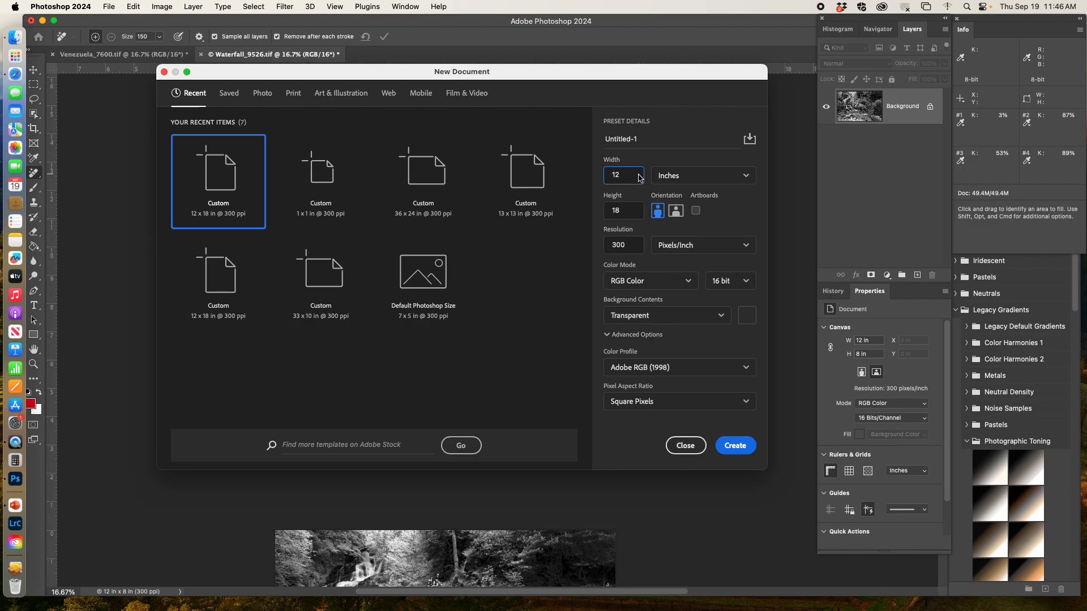
drag(639, 208, 590, 214)
text(18)
click(639, 247)
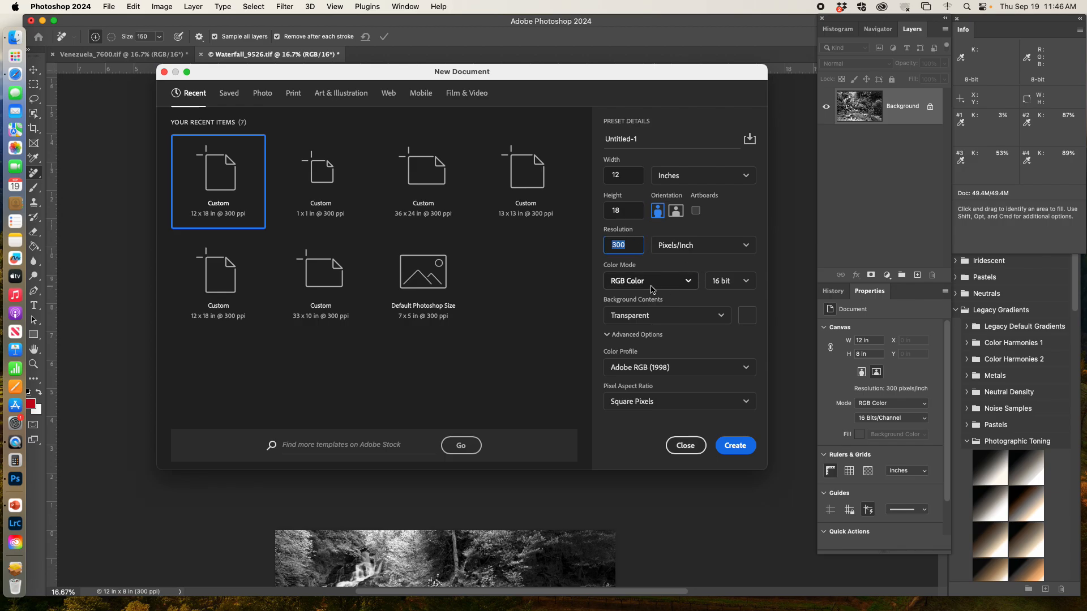
Set the new document to RGB Color, 16 bit, transparent background and Adobe RGB (1998) profile, and create it.
click(681, 283)
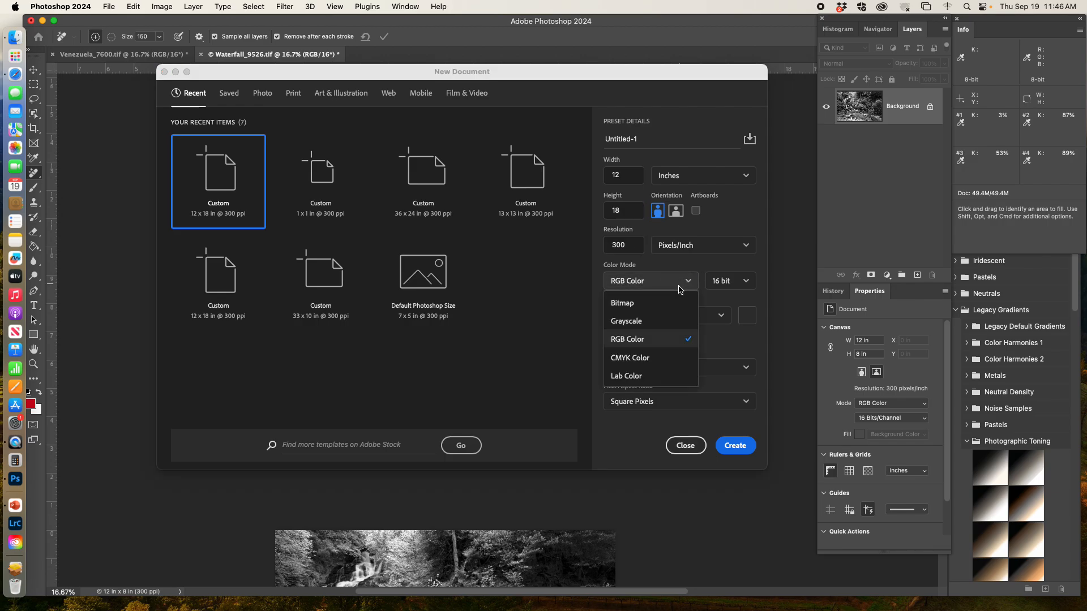
click(671, 341)
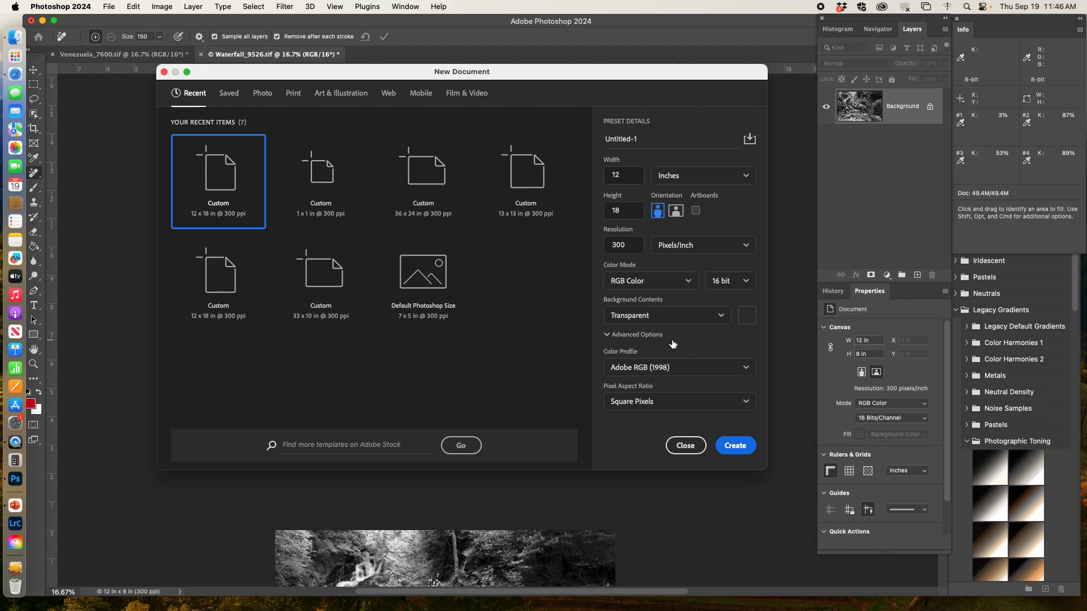
click(739, 280)
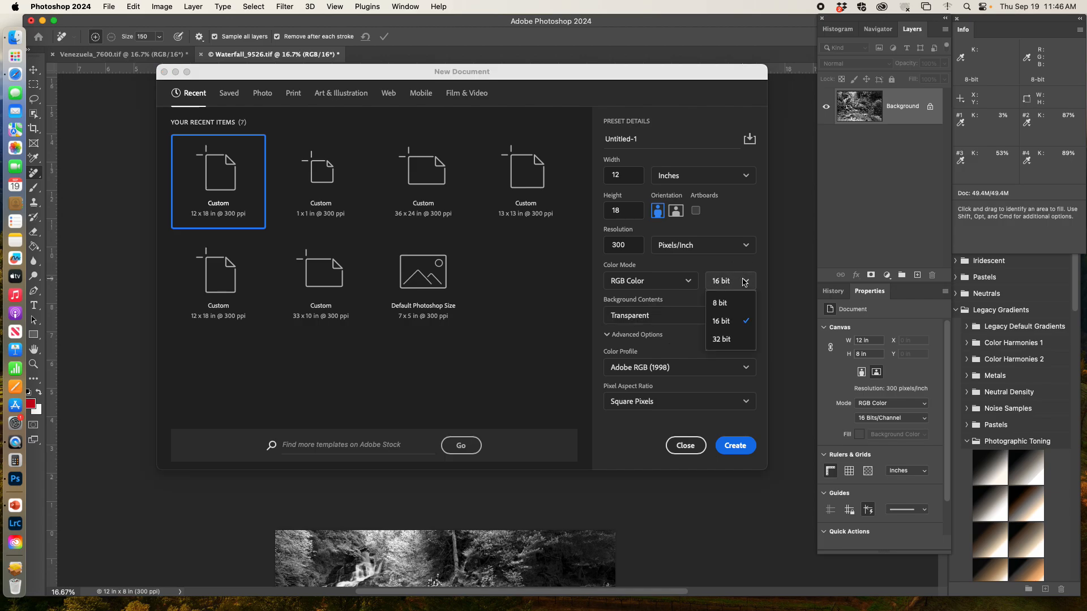
click(730, 322)
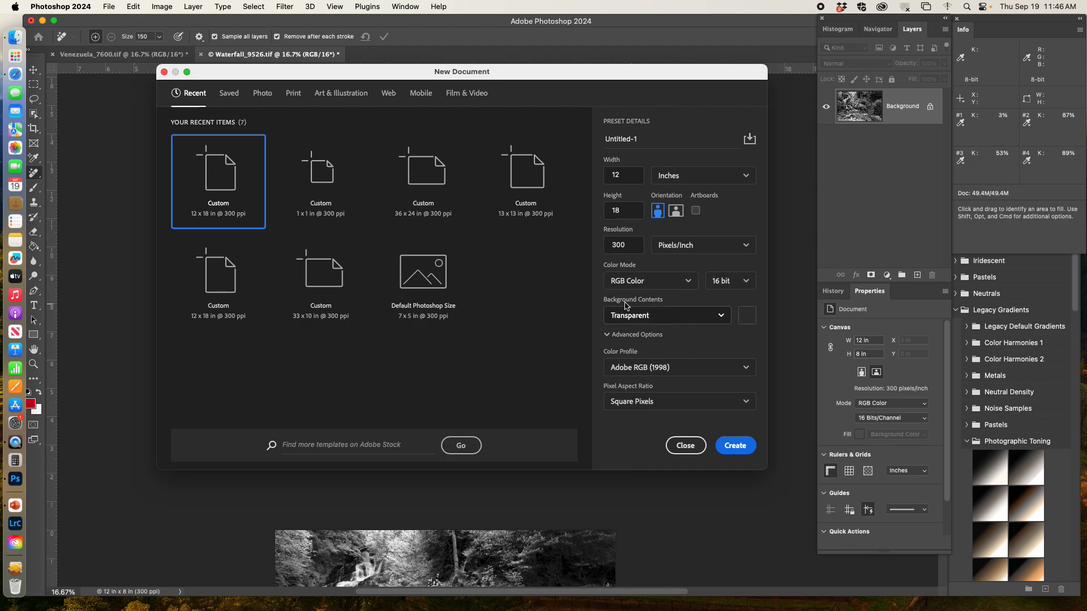
click(701, 322)
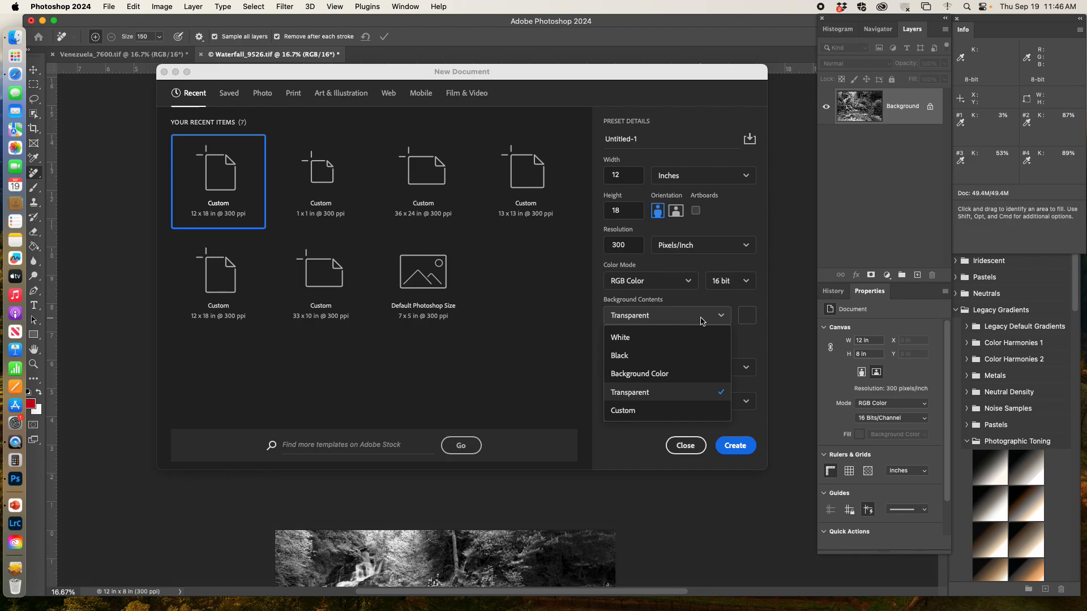
click(668, 394)
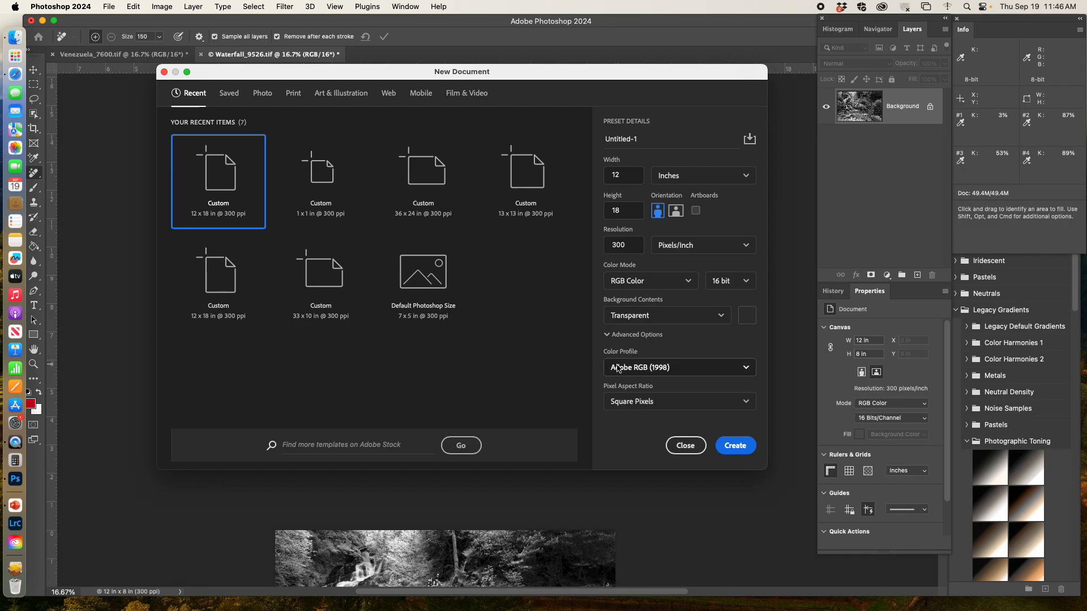
click(745, 370)
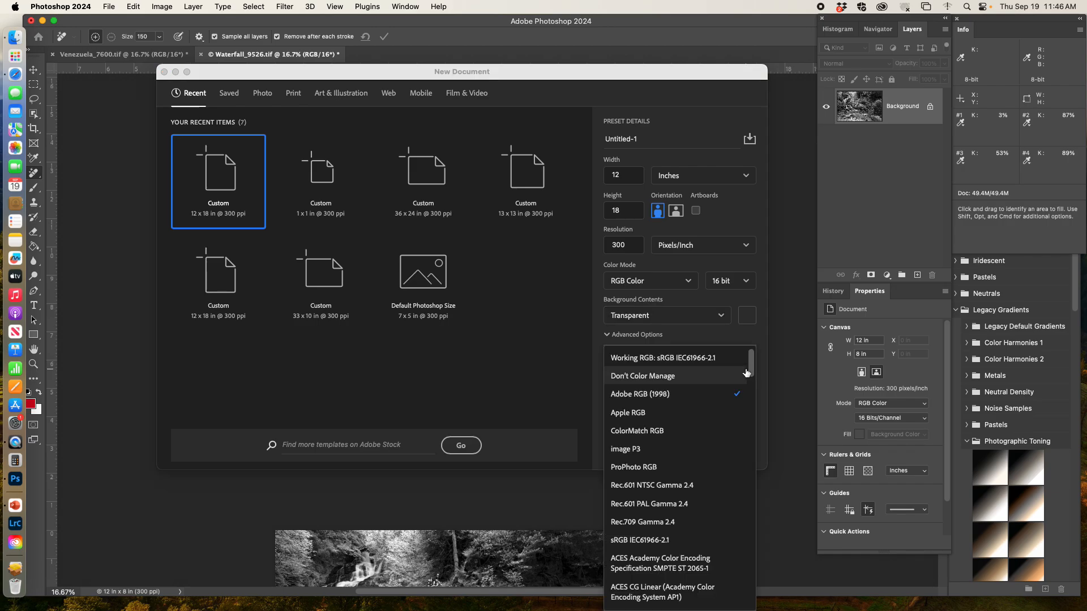
click(719, 396)
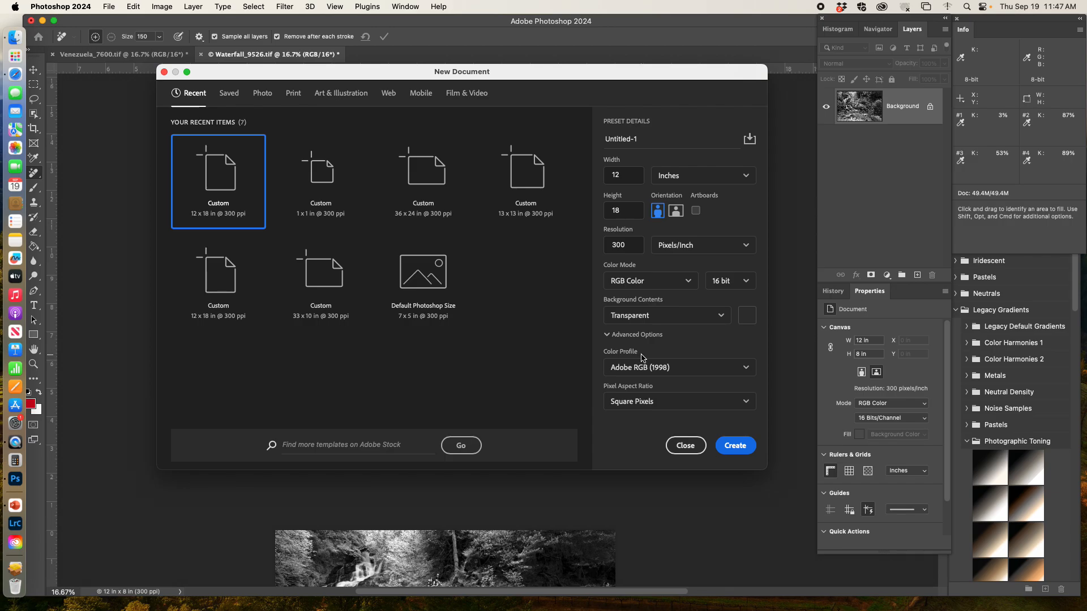
click(660, 285)
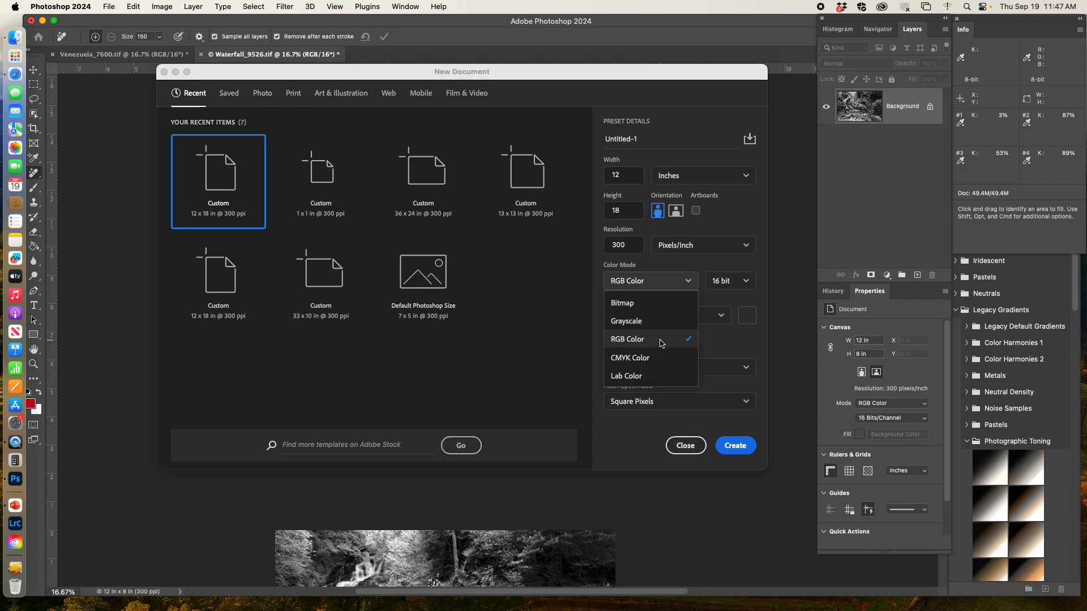
click(660, 341)
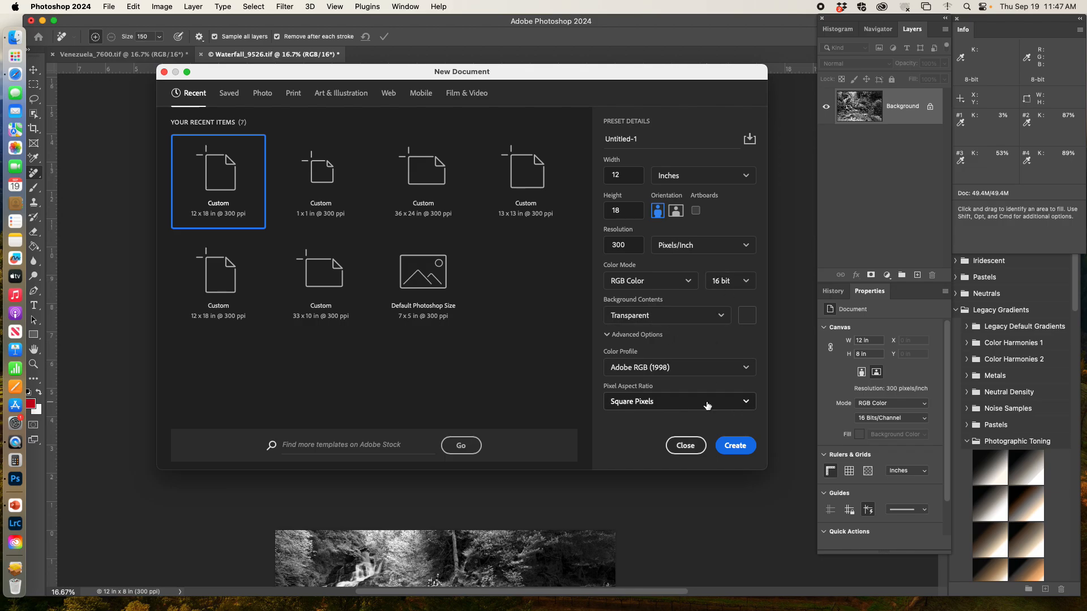
click(736, 447)
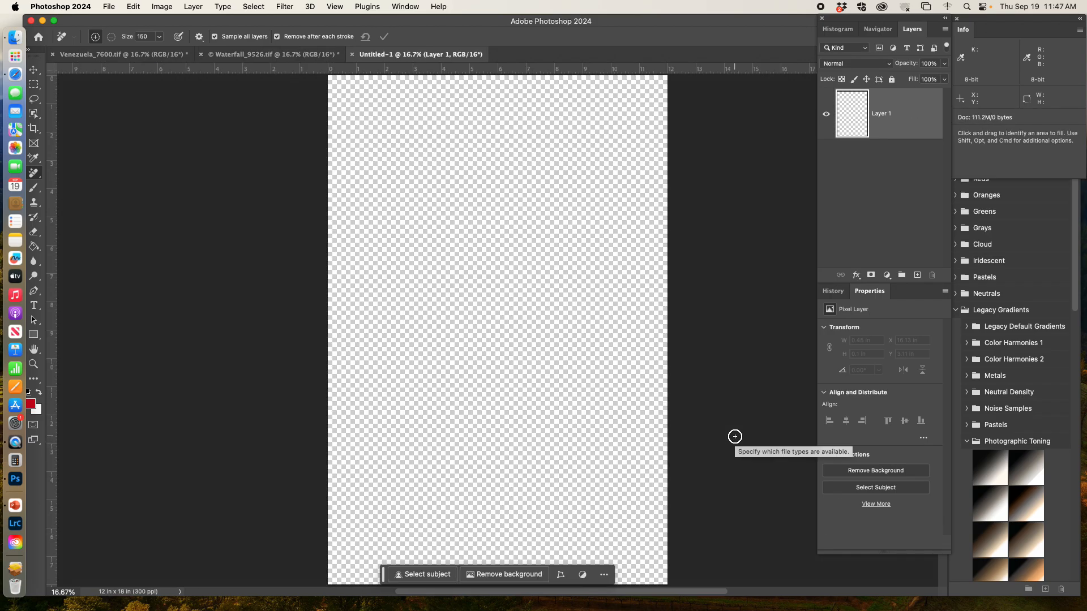
Select all of the Venezuela image and try pasting into the new document, cancelling the profile mismatch.
click(86, 55)
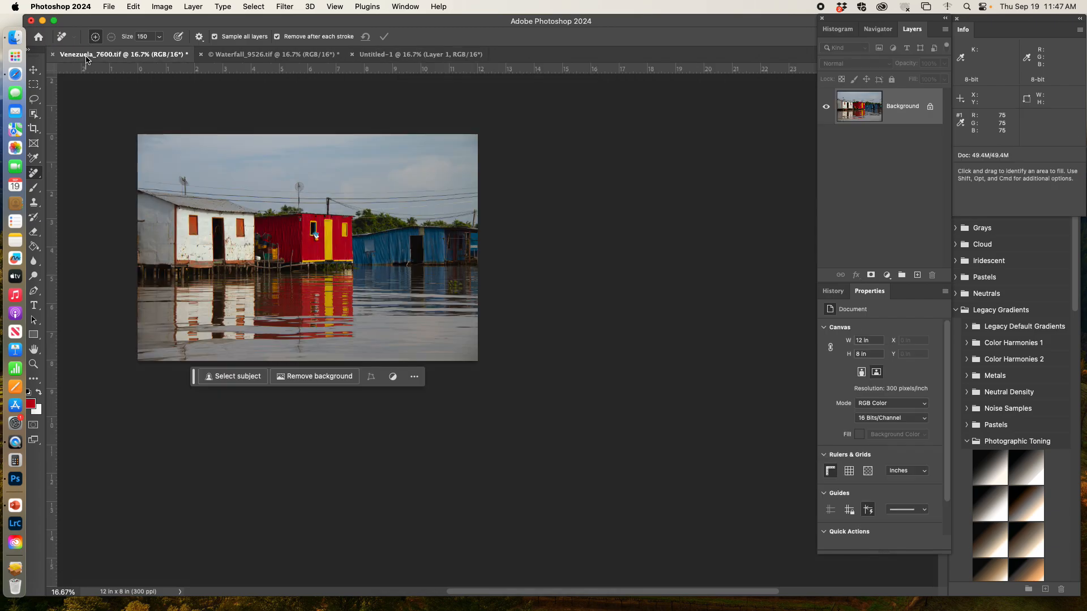
key(super+a)
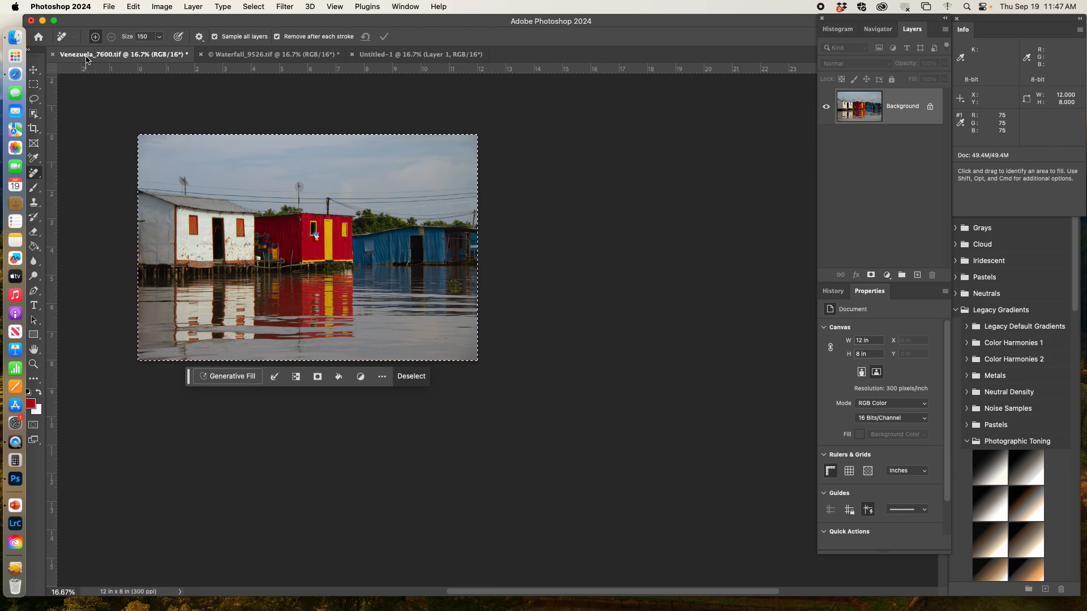
click(374, 57)
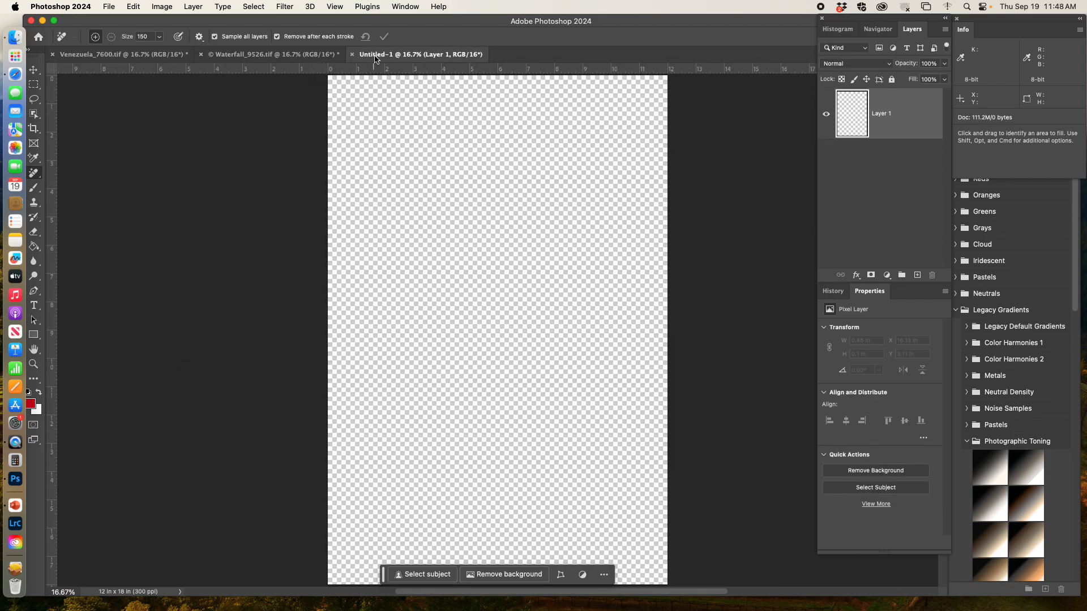
key(super+v)
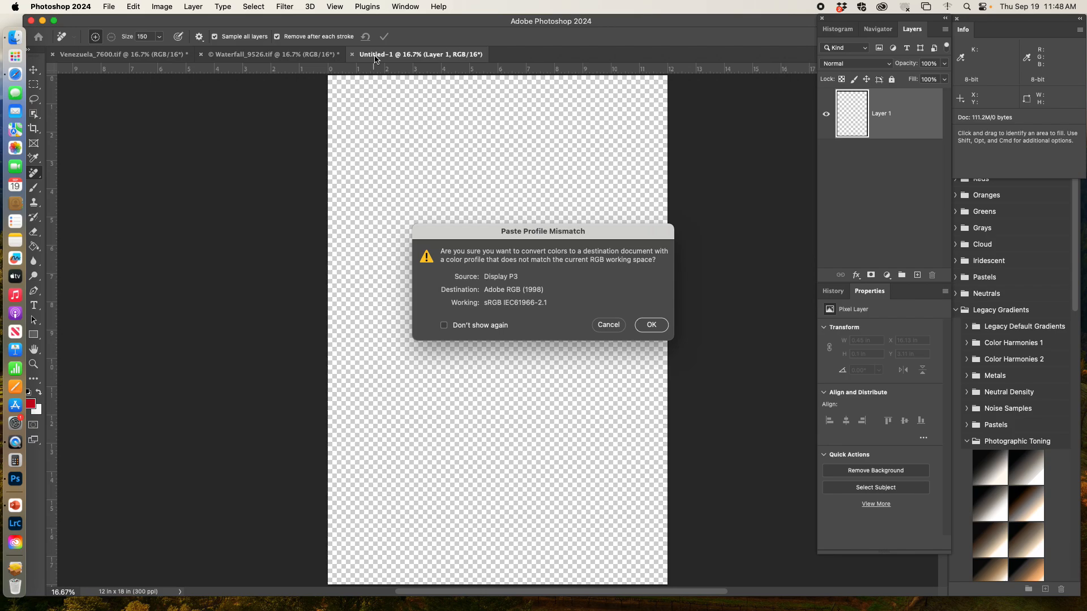
click(607, 326)
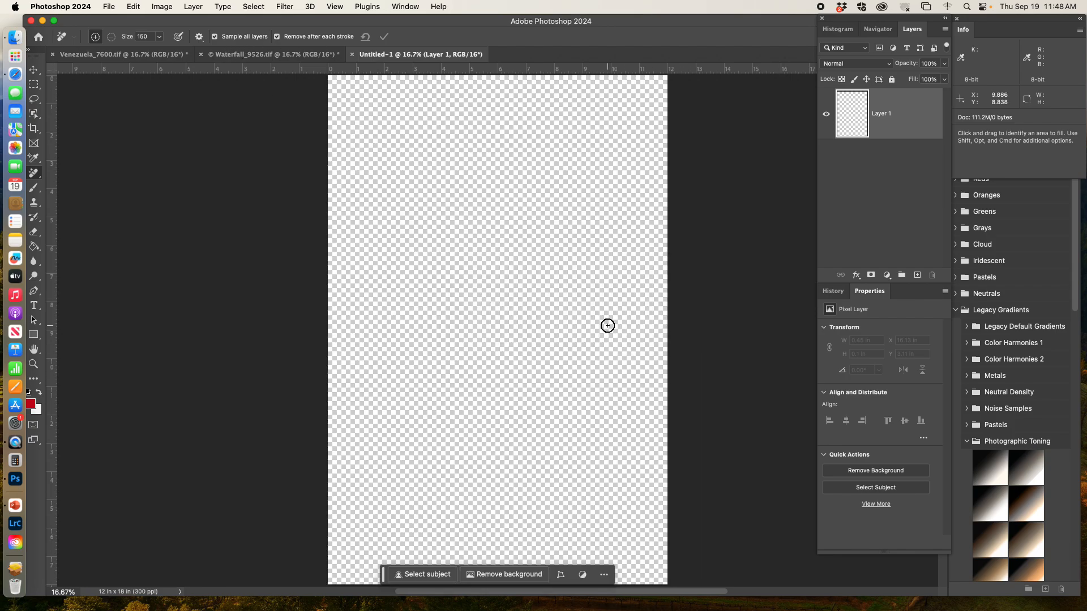
Convert the Venezuela image to the Adobe RGB (1998) color profile.
click(77, 55)
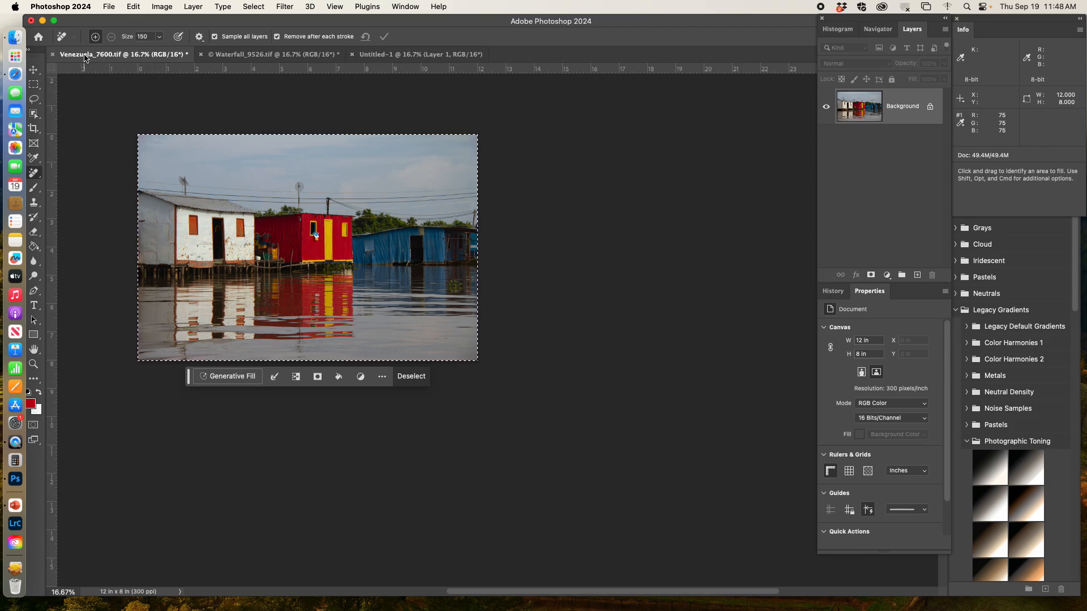
click(133, 6)
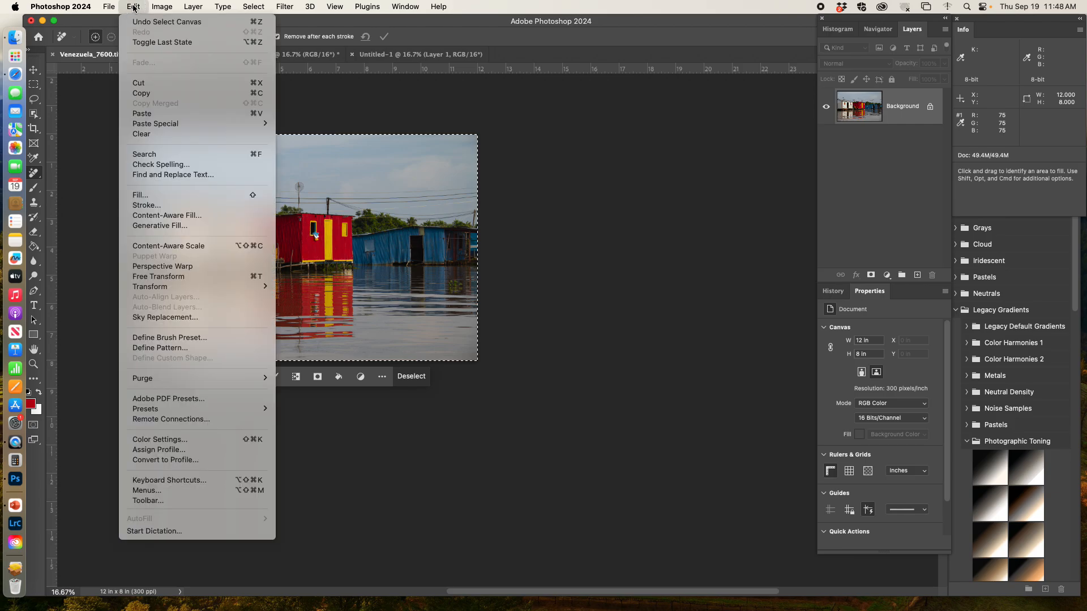
mouse_move(108, 9)
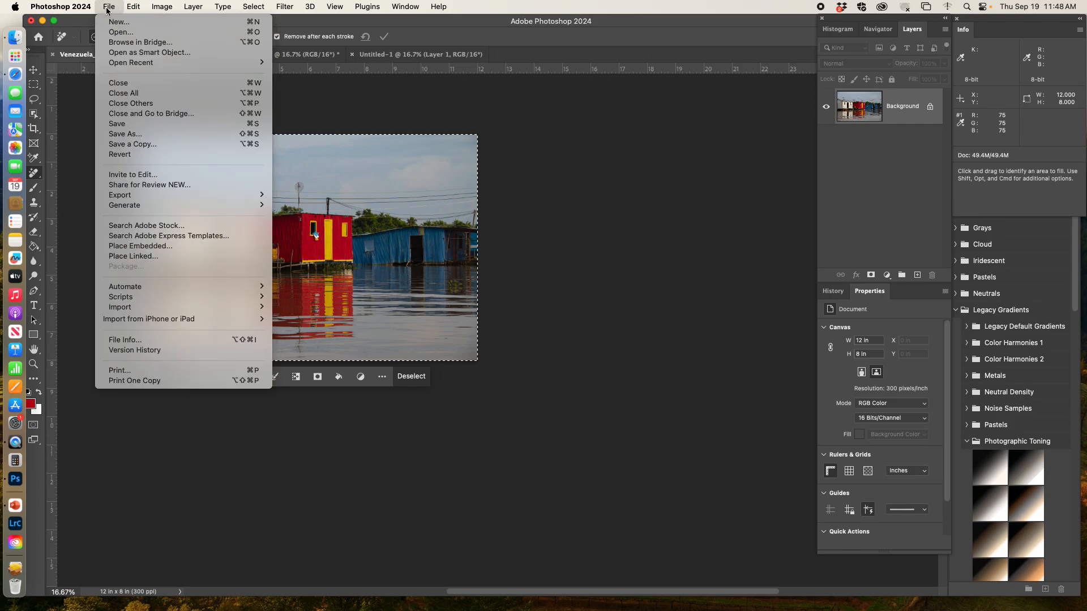
click(108, 8)
click(108, 9)
mouse_move(162, 7)
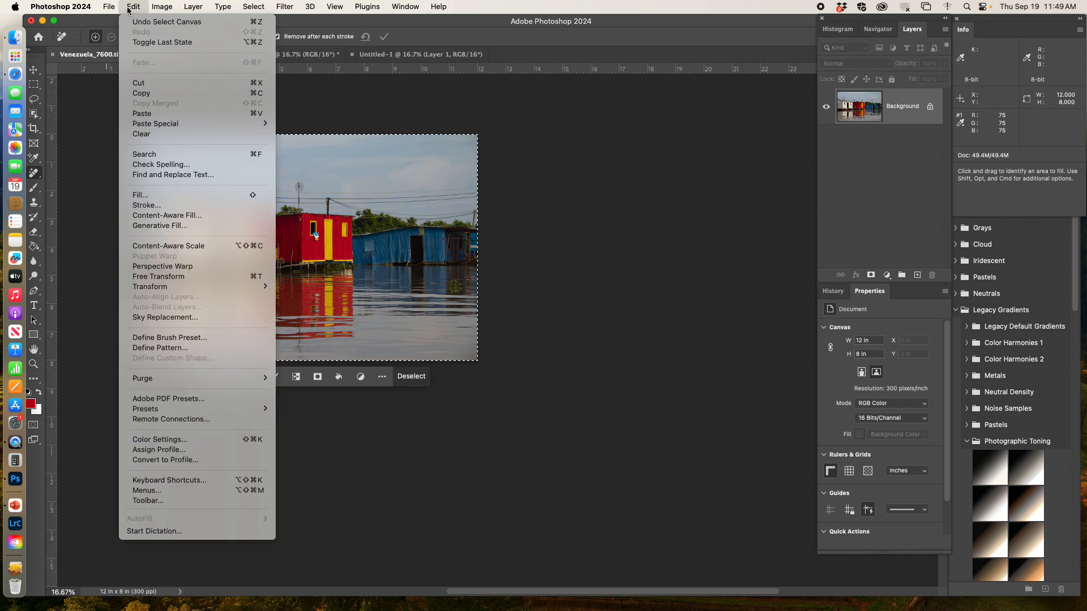
mouse_move(113, 8)
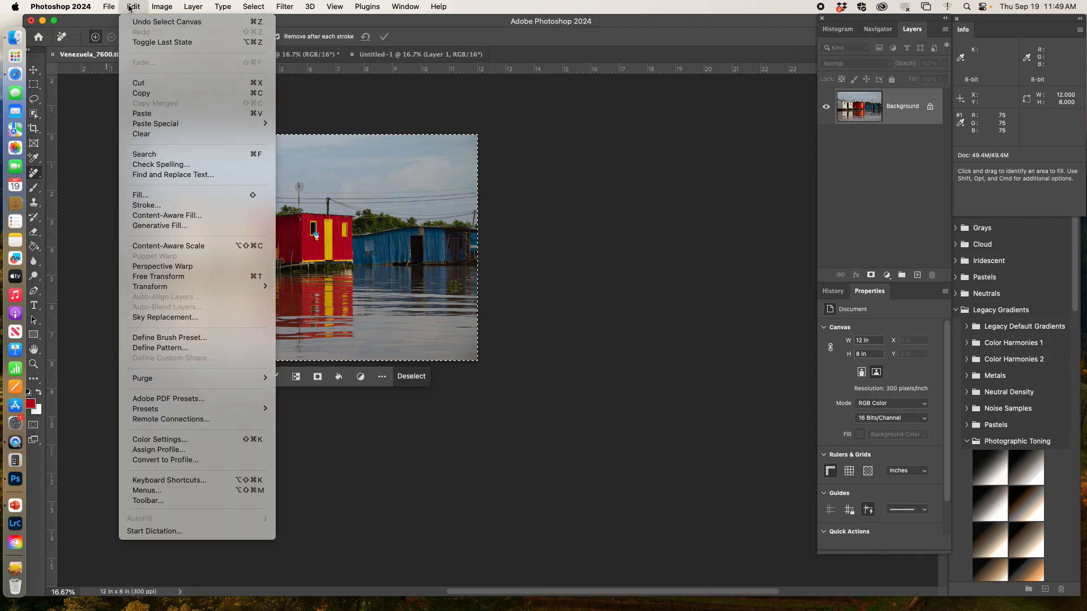
click(230, 462)
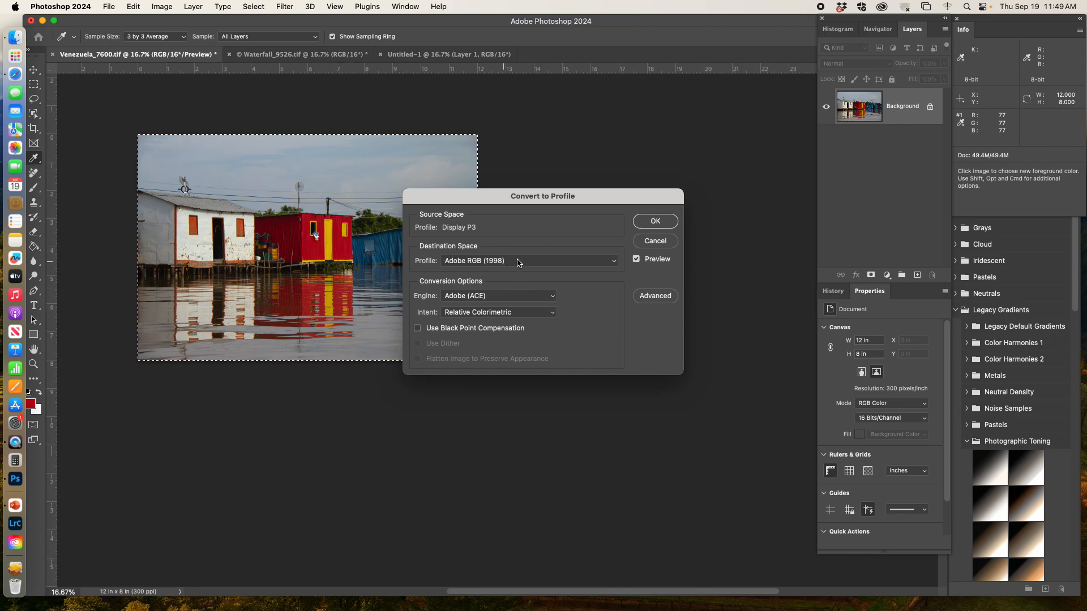
click(655, 223)
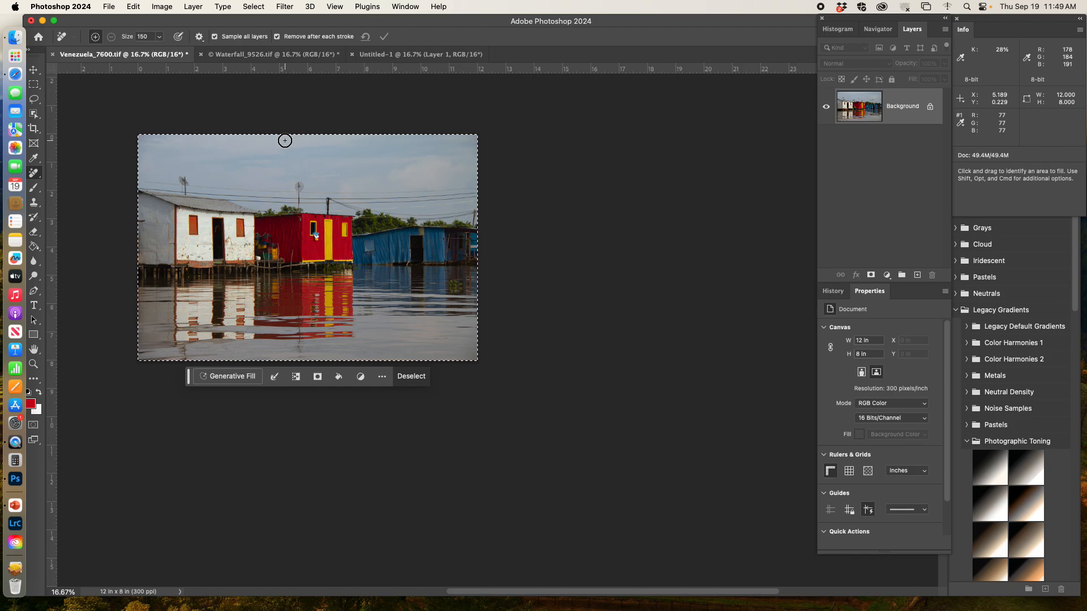
In the new document, move the pasted Venezuela layer up toward the top of the canvas.
click(385, 57)
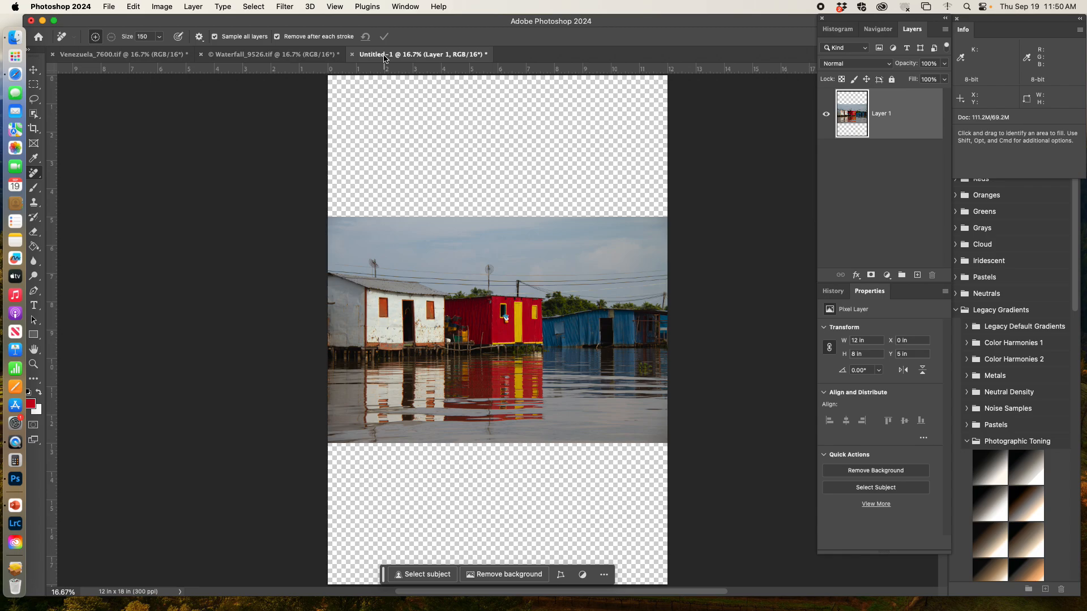
key(super+minus)
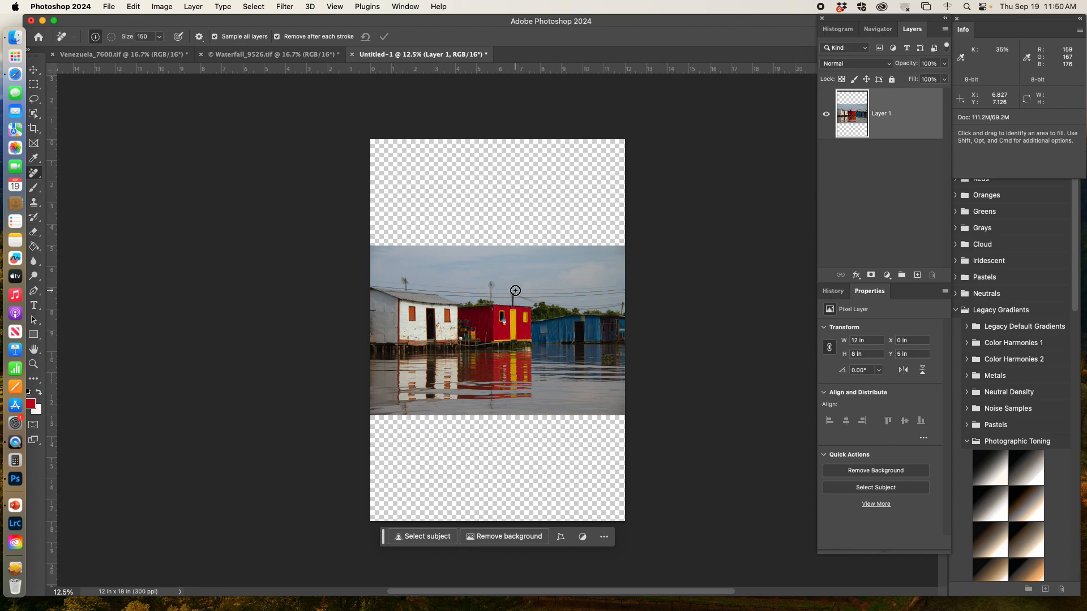
drag(516, 290, 514, 250)
key(v)
drag(481, 314, 485, 220)
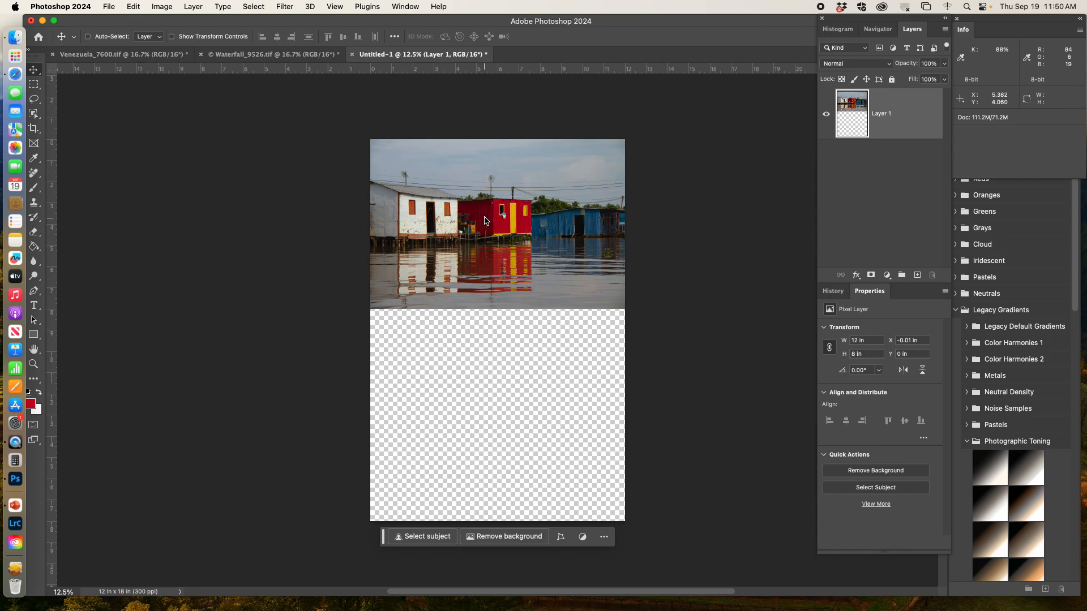
mouse_move(484, 218)
mouse_down()
mouse_move(484, 207)
mouse_move(480, 225)
mouse_move(476, 217)
mouse_up()
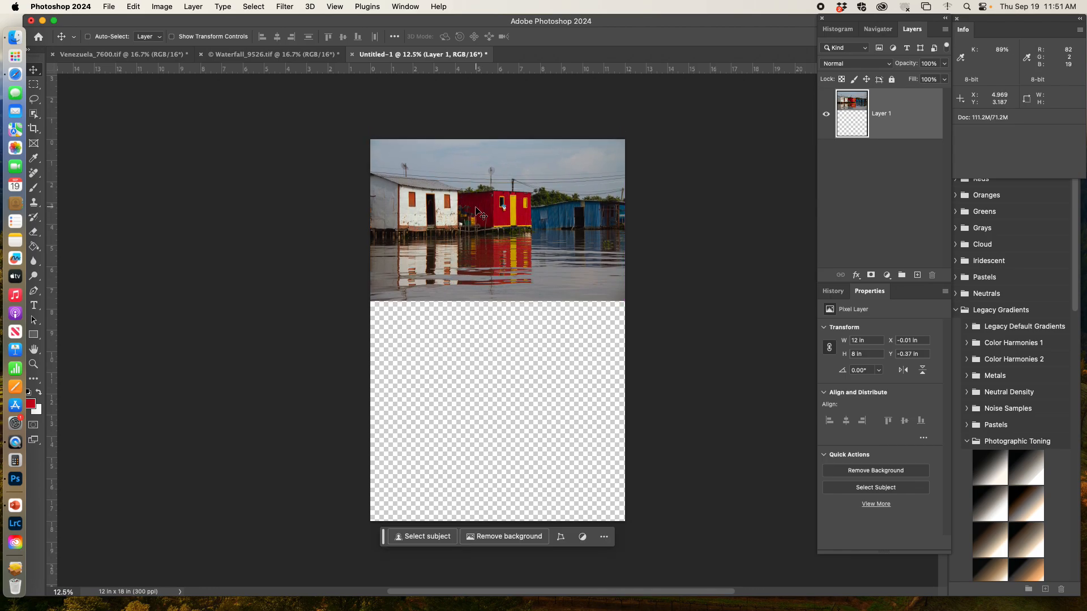
Turn on Snap and align the Venezuela layer flush with the document's top edge.
click(338, 7)
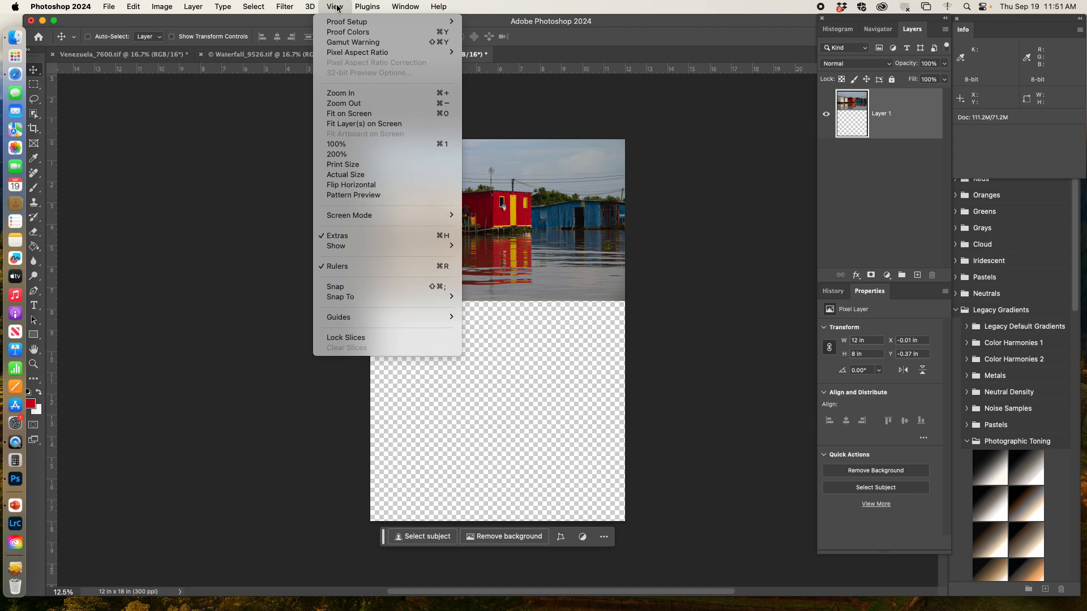
click(343, 287)
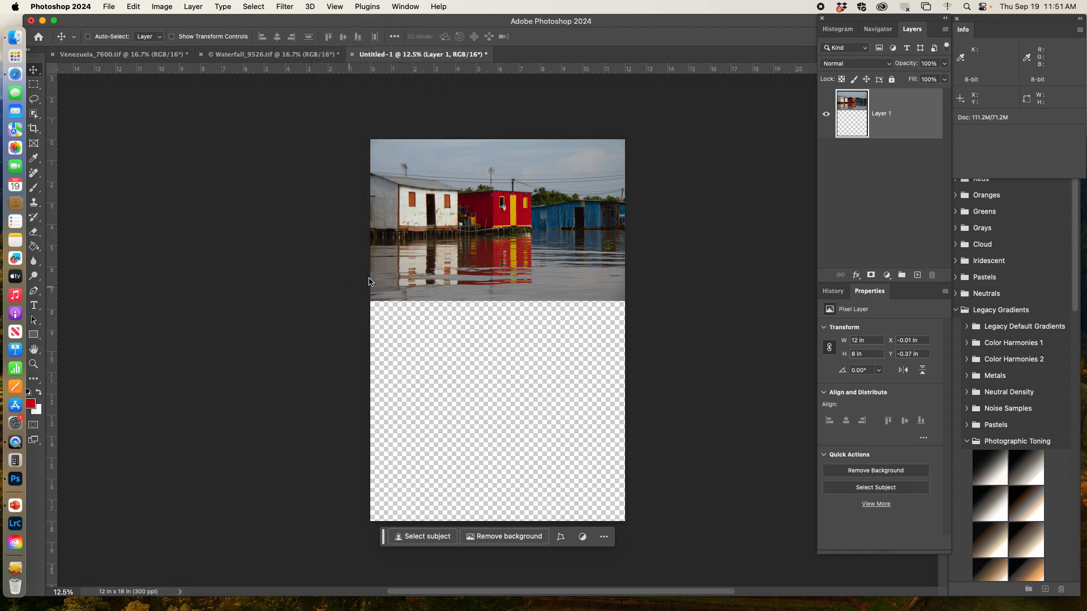
mouse_move(485, 244)
mouse_down()
mouse_move(485, 202)
mouse_move(483, 244)
mouse_up()
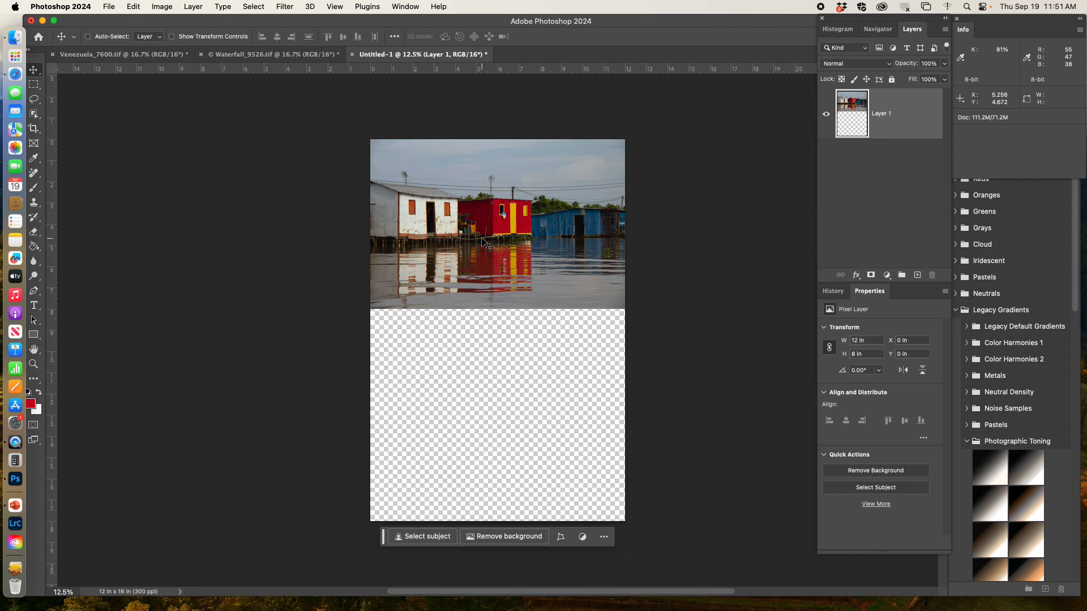
mouse_move(482, 242)
mouse_down()
mouse_move(463, 237)
mouse_move(490, 240)
mouse_move(477, 243)
mouse_up()
click(335, 7)
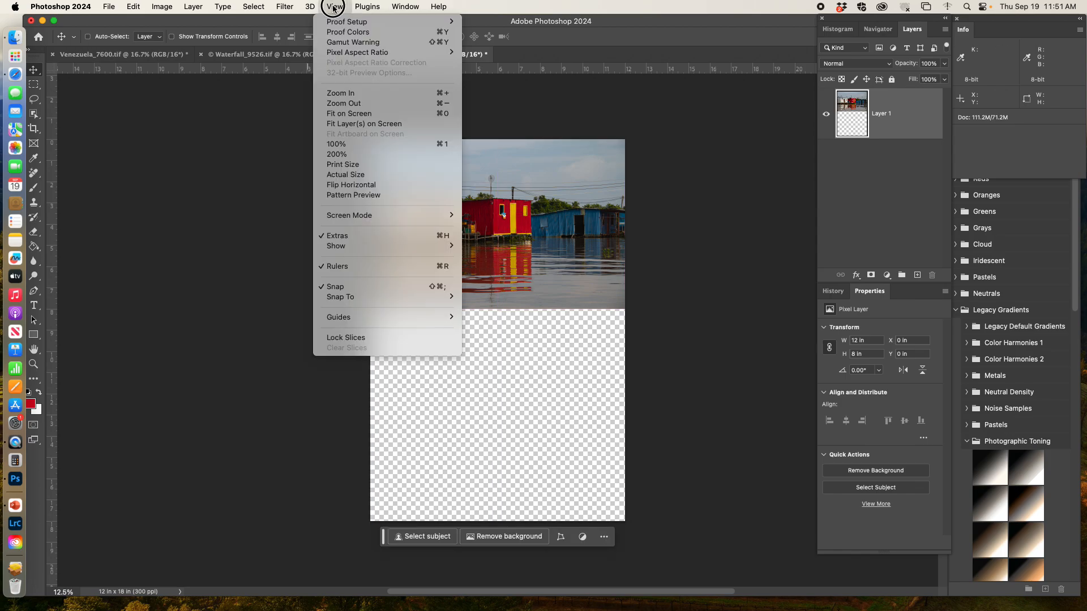
mouse_move(355, 297)
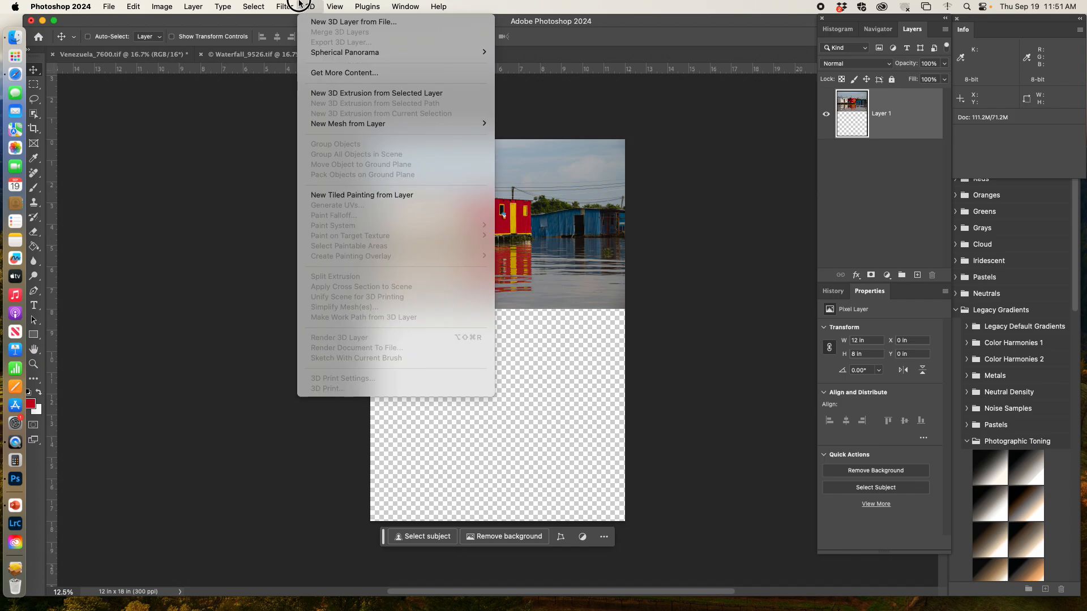
click(337, 7)
mouse_move(474, 238)
mouse_down()
mouse_move(474, 288)
mouse_move(474, 235)
mouse_up()
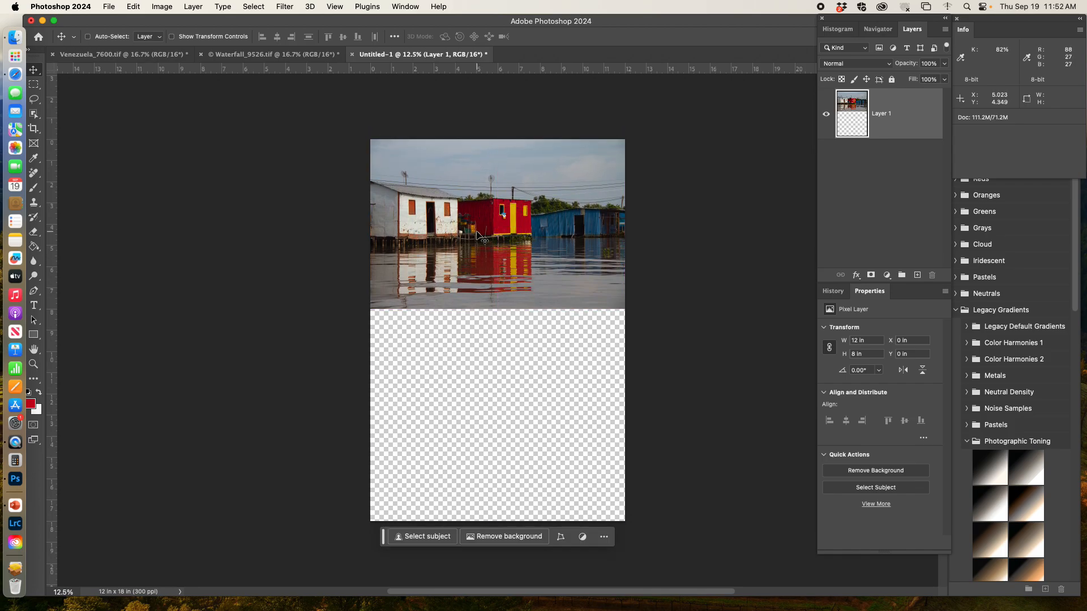
Select all of the Waterfall image, copy it and paste it into the new document.
click(234, 54)
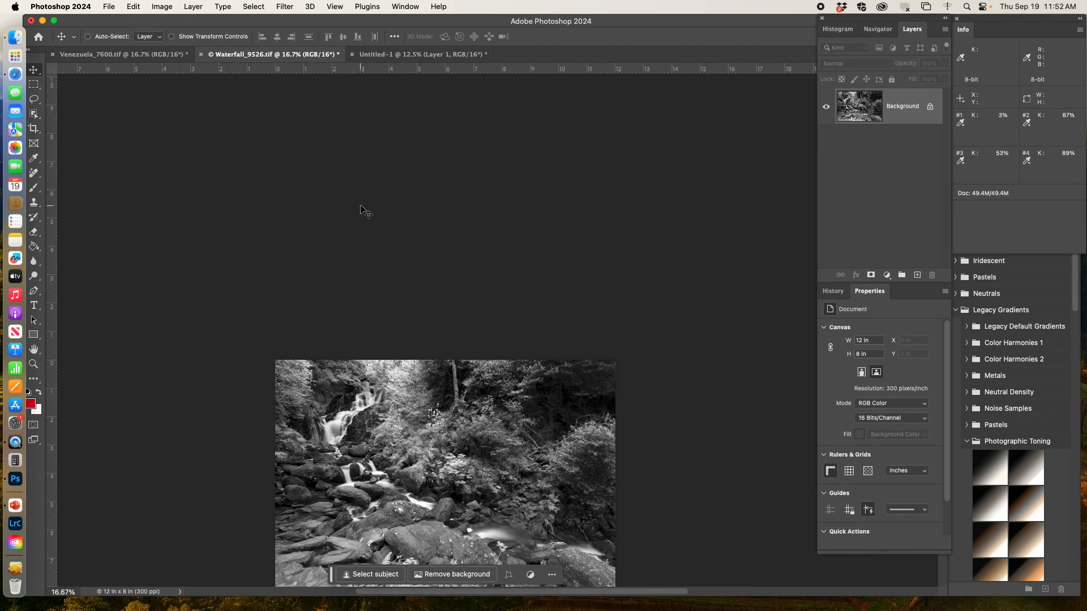
key(super+a)
key(j)
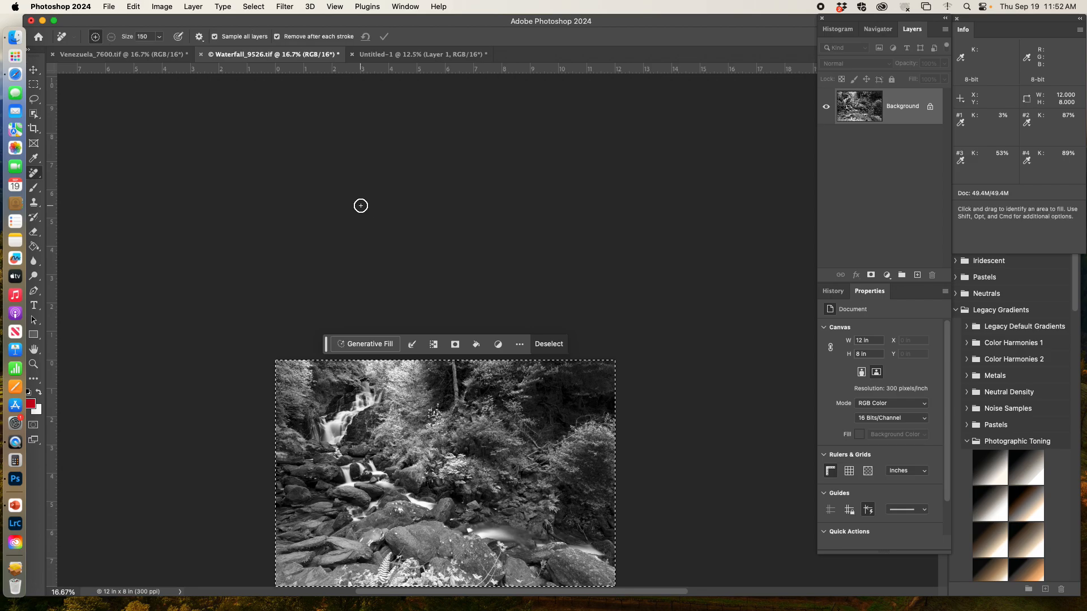
click(389, 55)
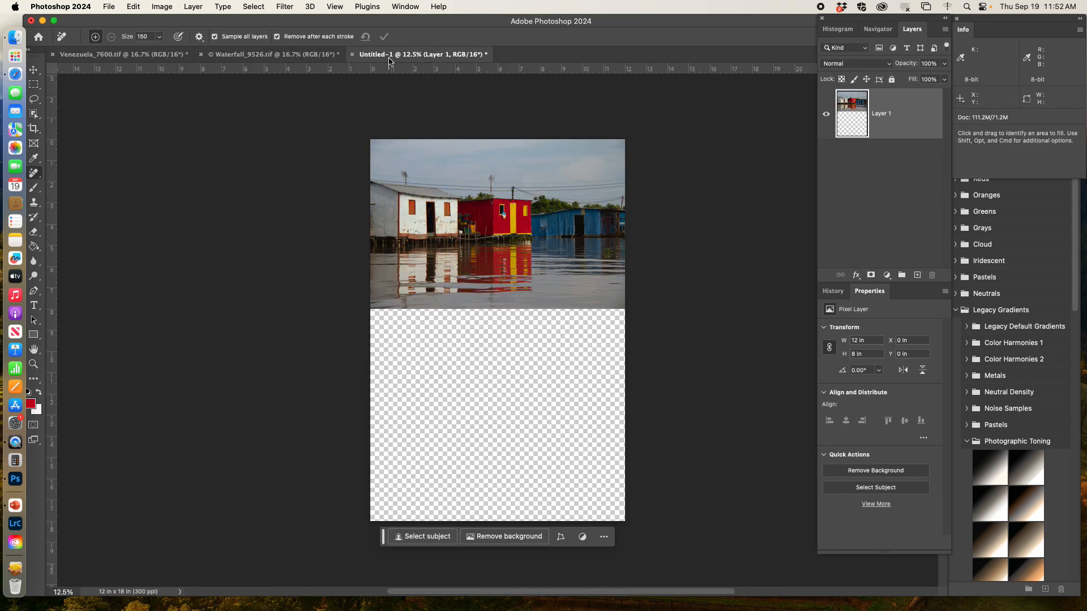
key(super+v)
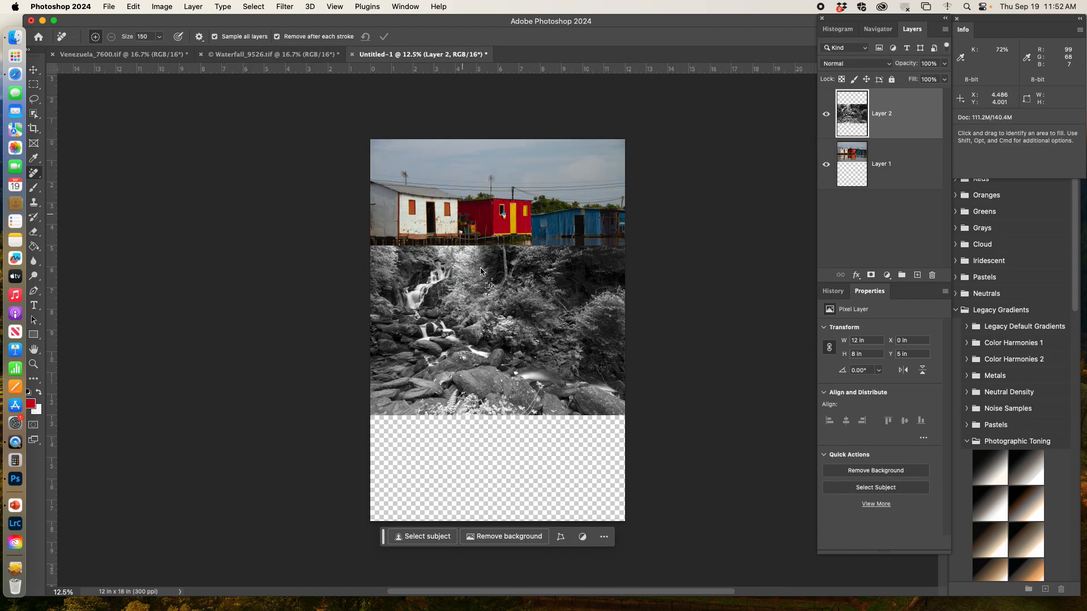
Move the Waterfall layer down so it sits flush with the document's bottom edge.
key(v)
drag(508, 320, 504, 429)
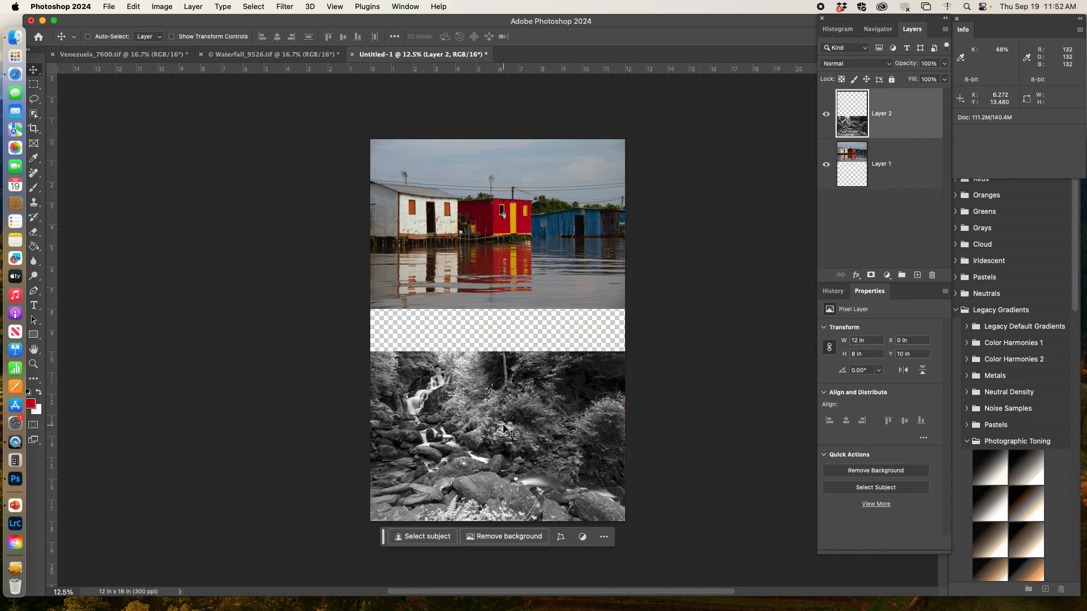
key(j)
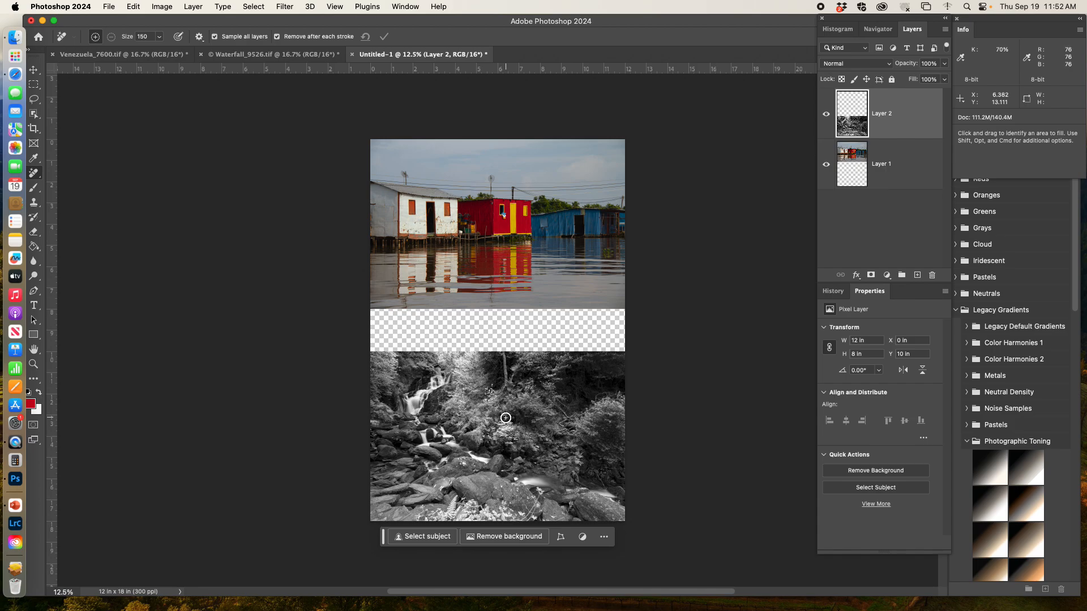
key(super+minus)
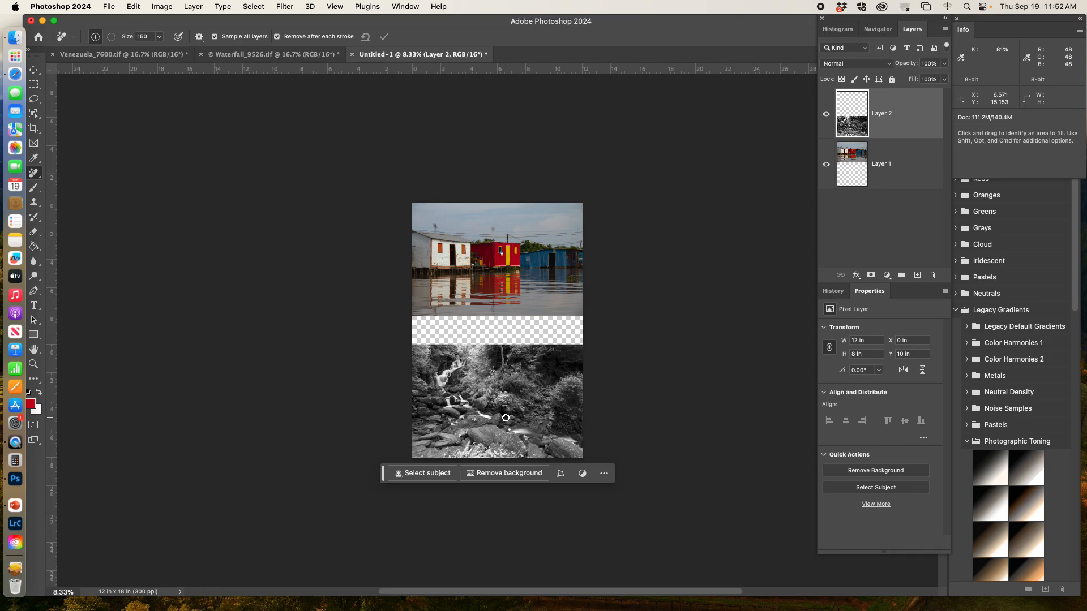
Open the Image Size dialog to review the document's dimensions, then cancel it.
key(super+alt+i)
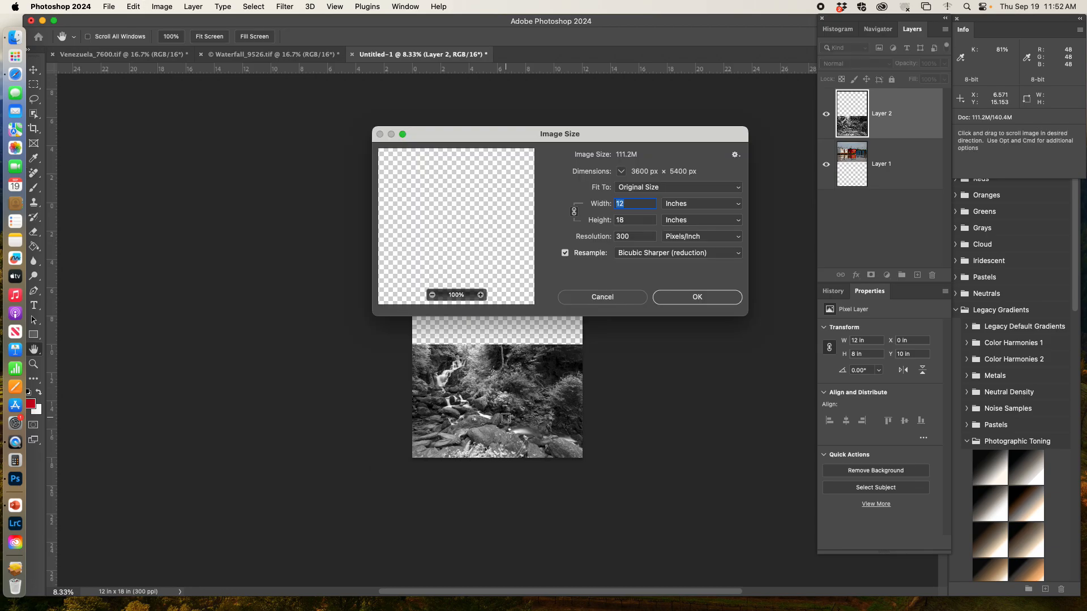
click(613, 297)
key(j)
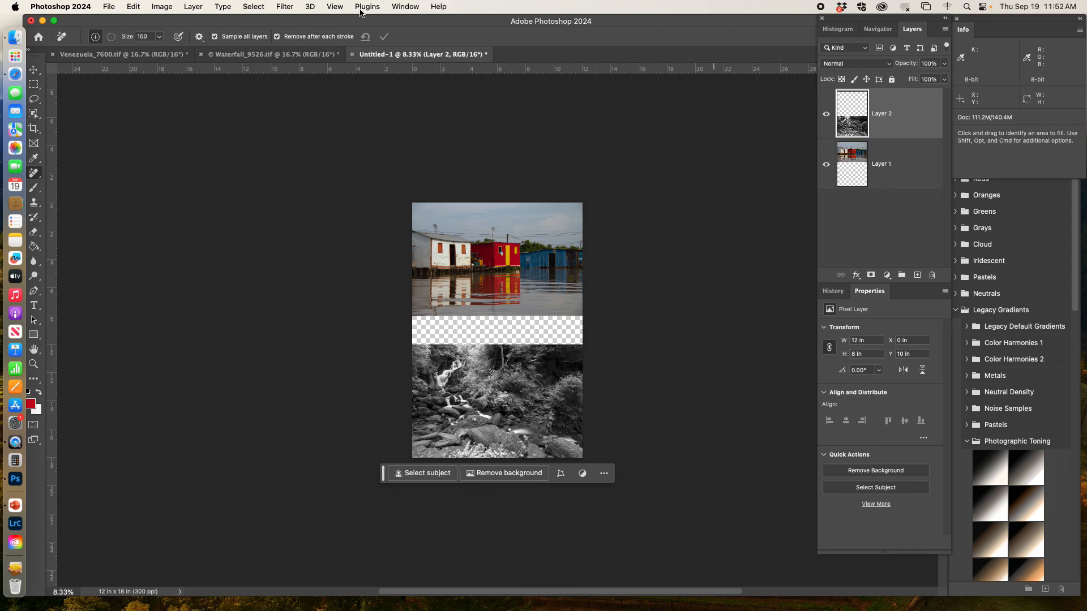
Flatten the image and save it on the computer as a TIFF named RedYellow_Landscape.
click(194, 7)
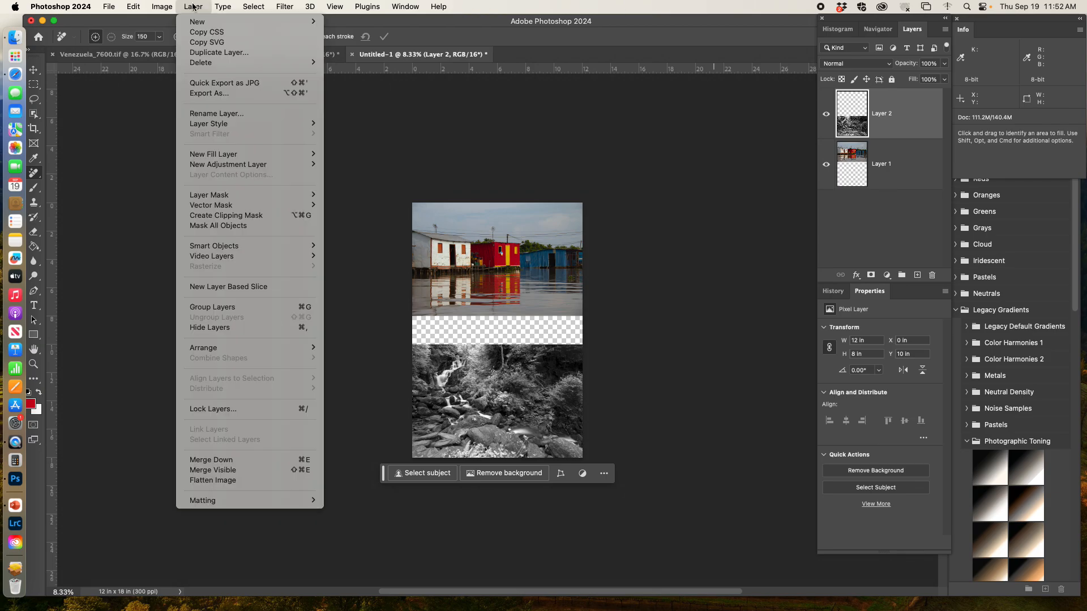
click(233, 480)
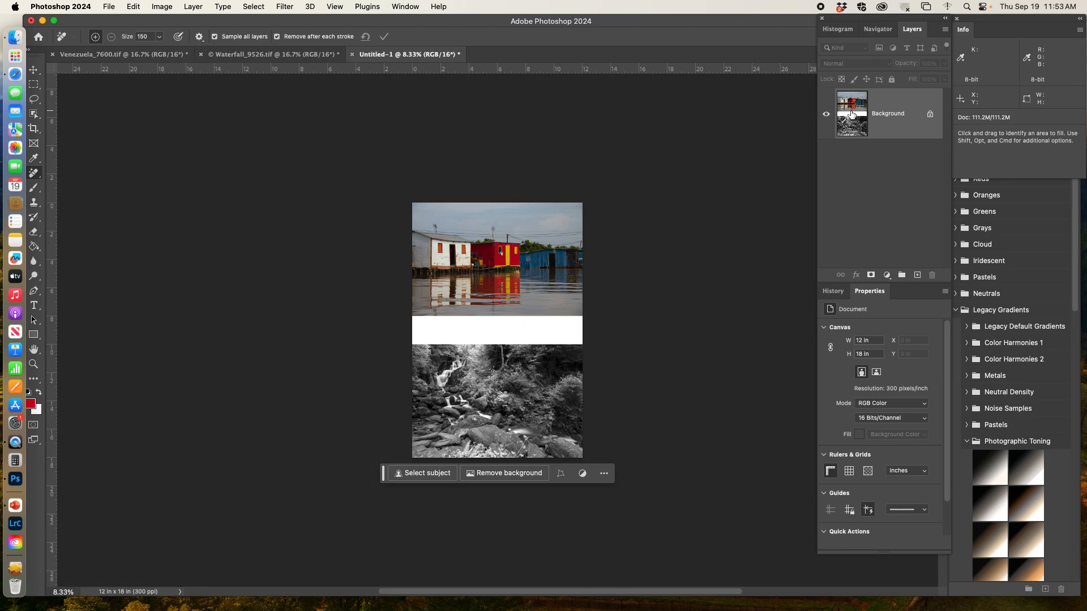
click(110, 7)
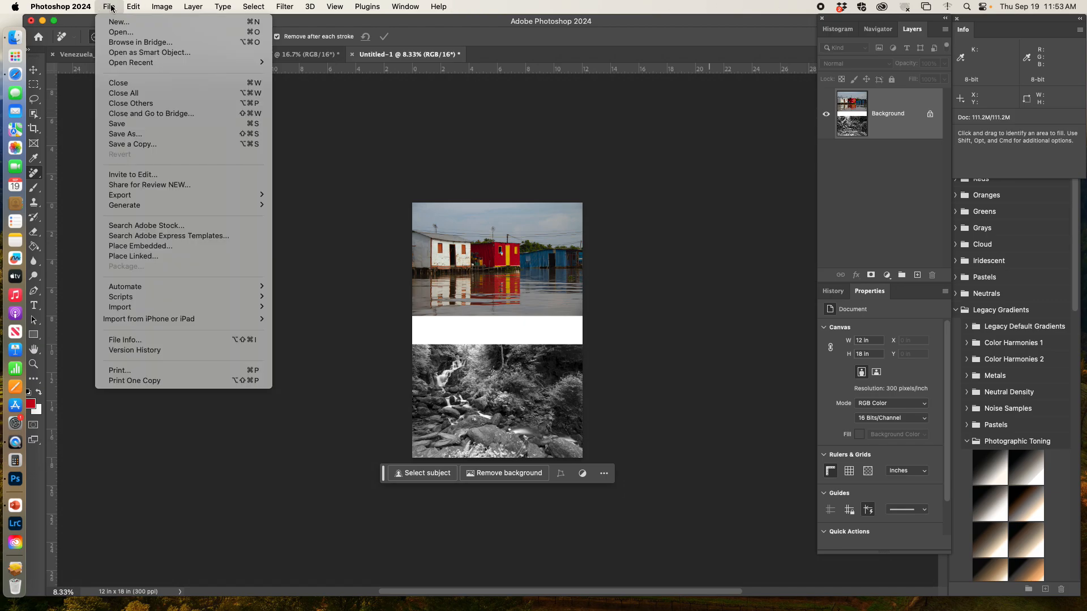
click(136, 135)
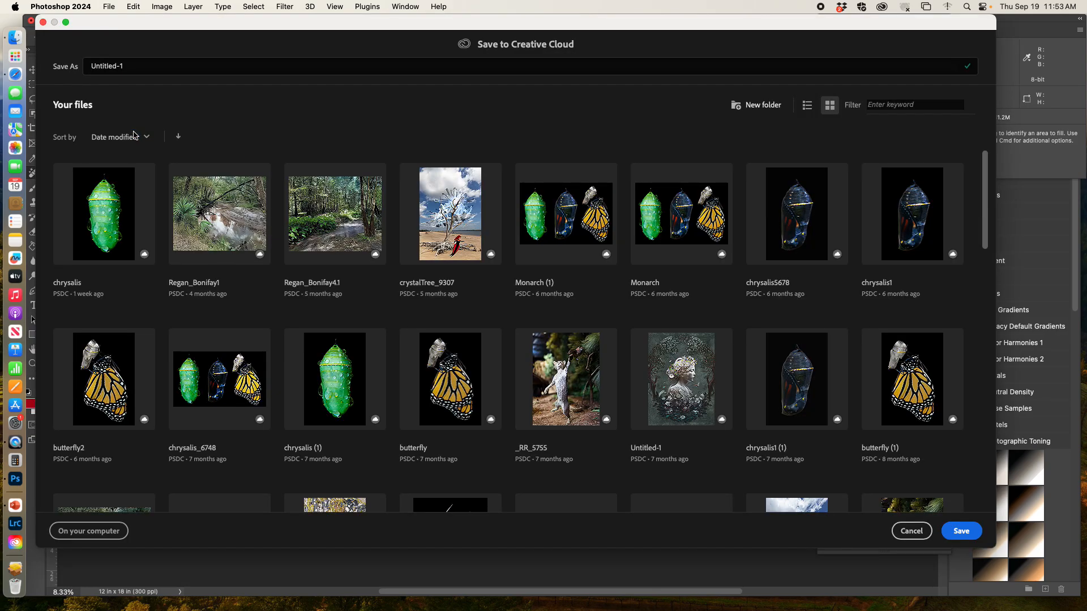
click(96, 534)
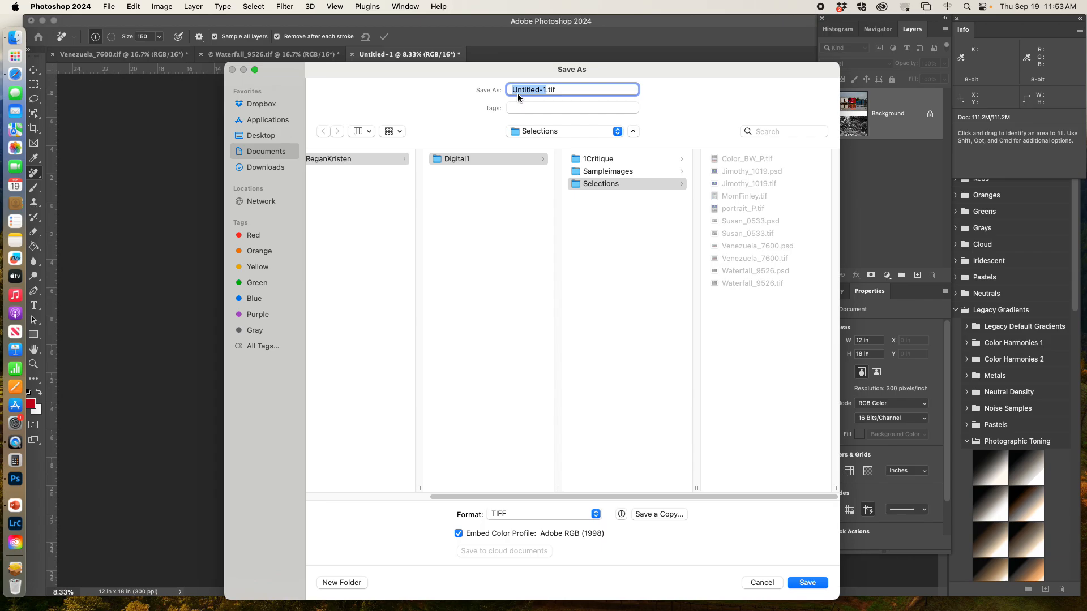
text(RedYellow_Landscape)
click(819, 585)
click(688, 221)
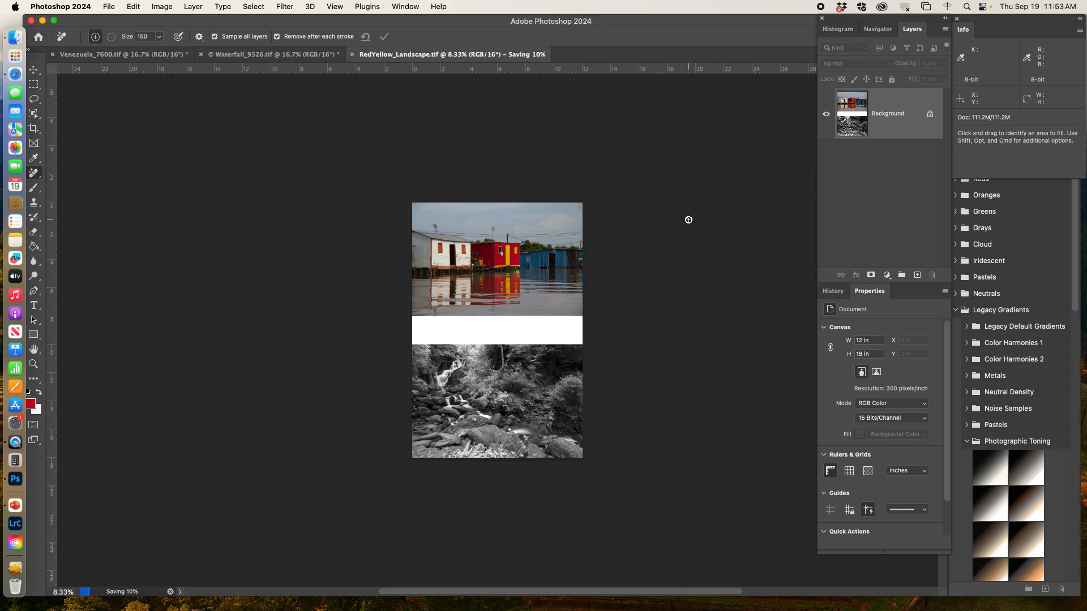